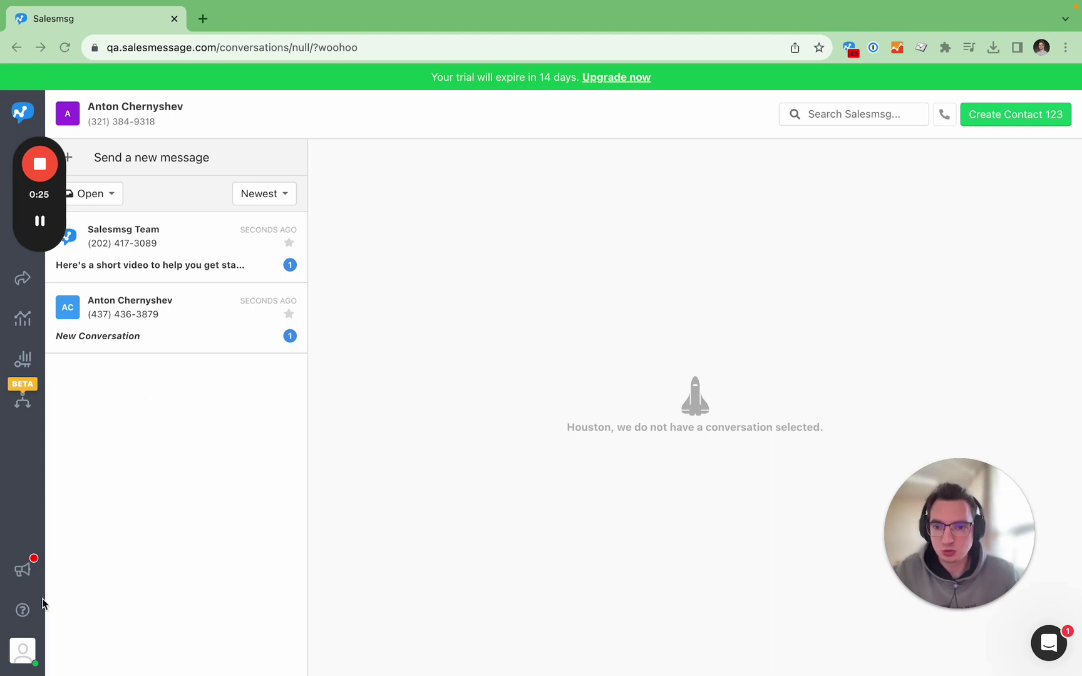
Go to account Settings and open the Compliance page under Organization.
{"action": "left_click", "coordinate": [23, 651]}
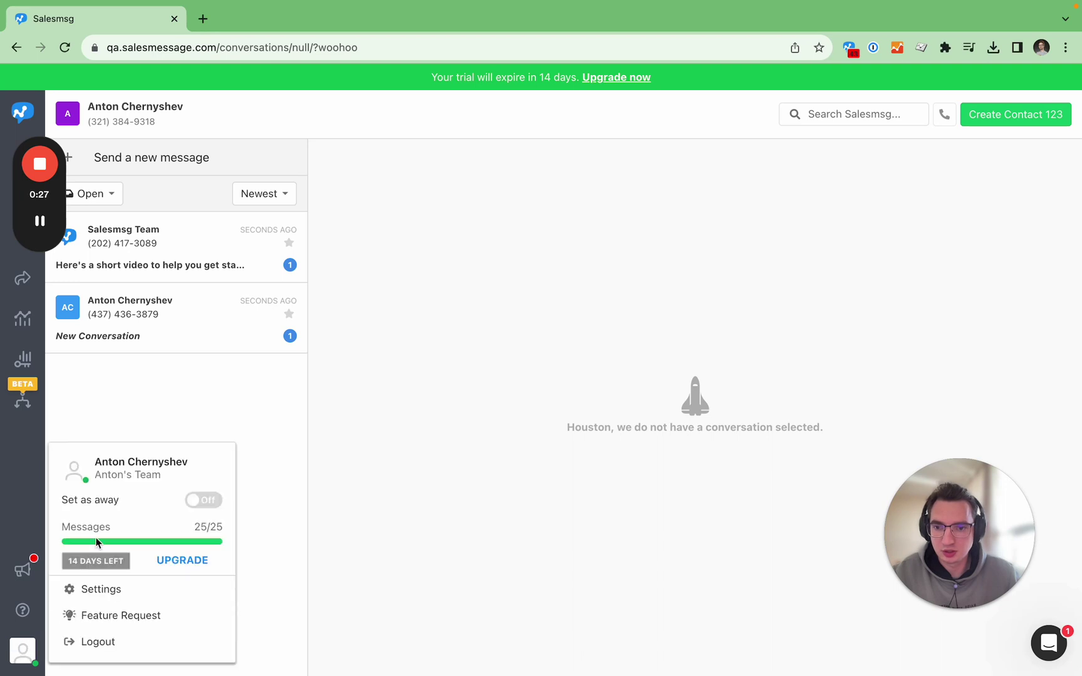
{"action": "left_click", "coordinate": [105, 592]}
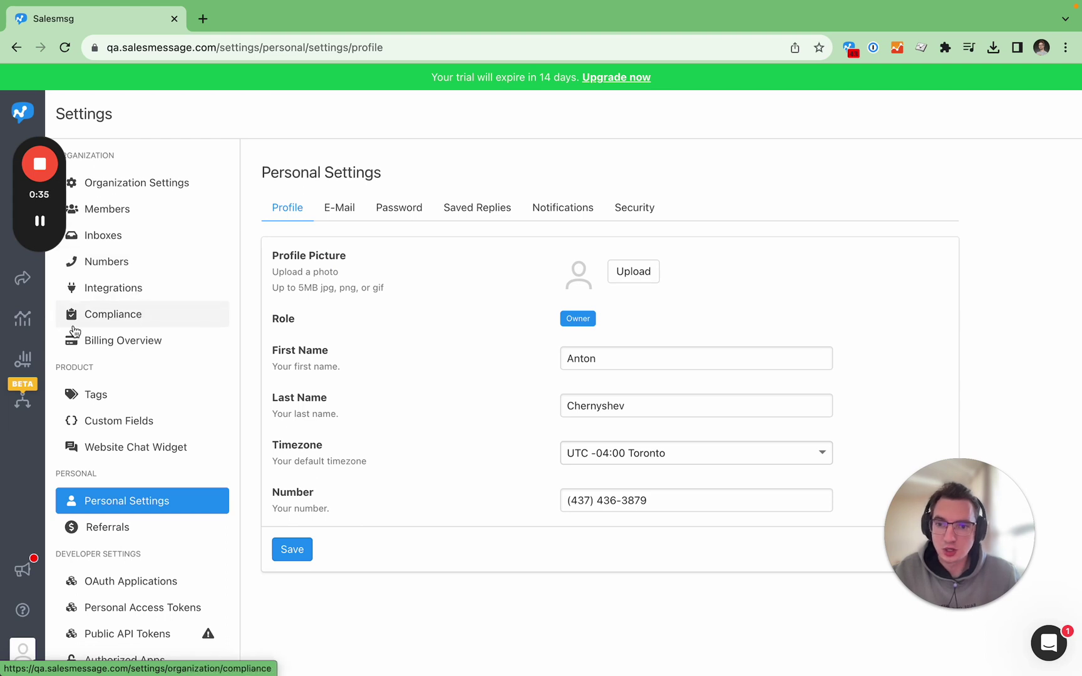
{"action": "left_click", "coordinate": [134, 324]}
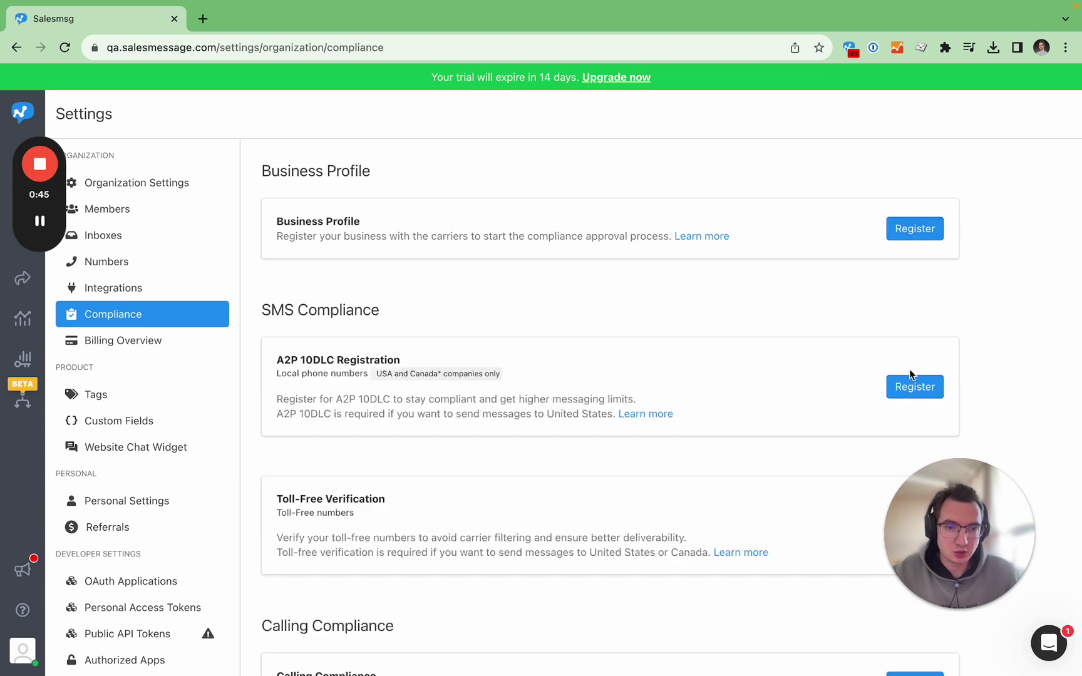
Upgrade the account to the $25/month Pro plan and restart Business Profile registration.
{"action": "left_click", "coordinate": [903, 236]}
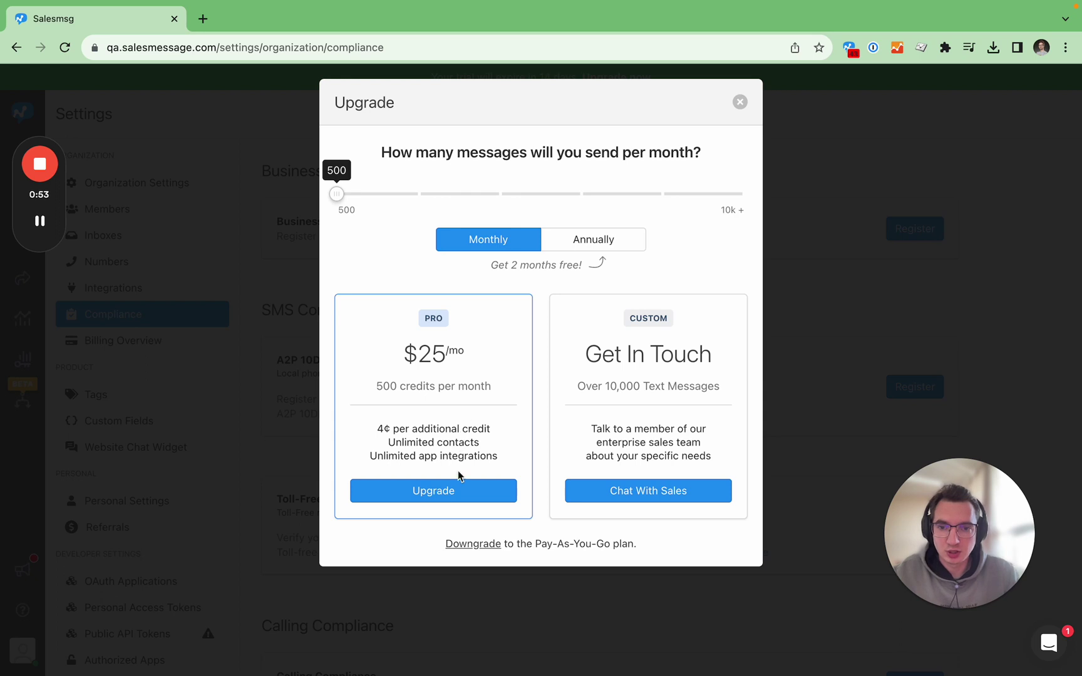
{"action": "left_click", "coordinate": [455, 491]}
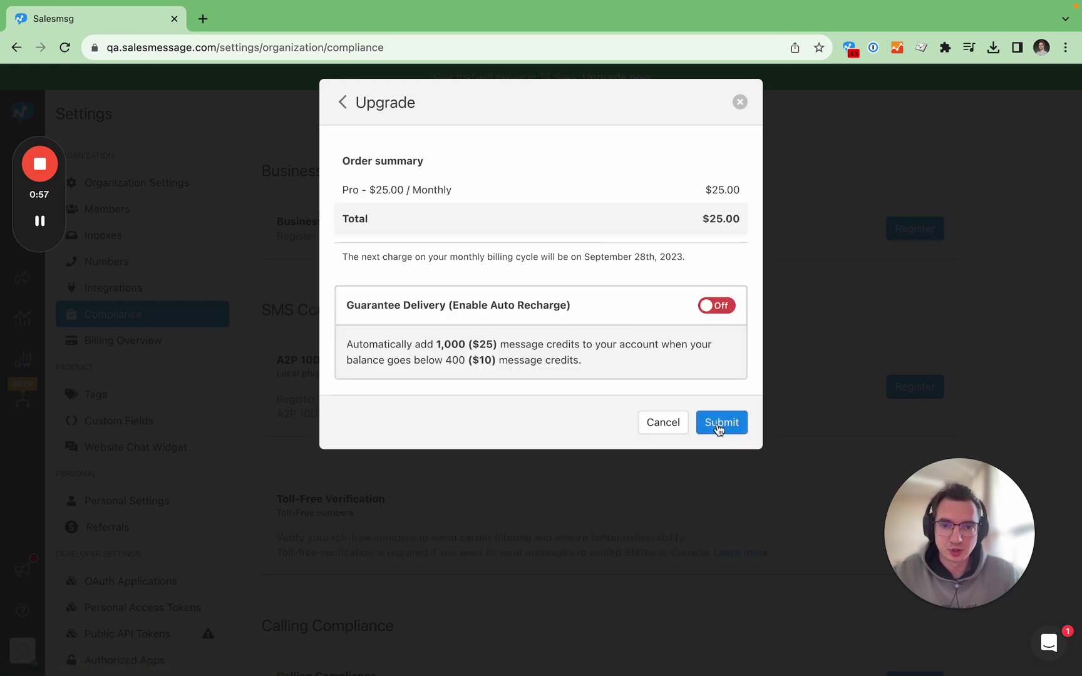
{"action": "left_click", "coordinate": [719, 426]}
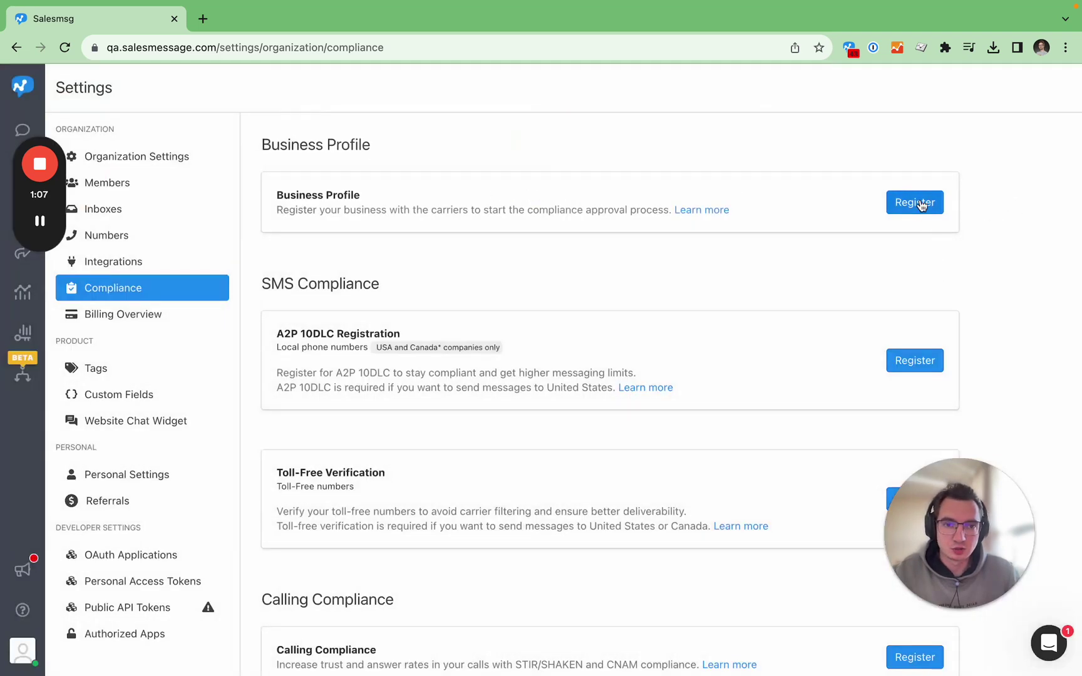
{"action": "left_click", "coordinate": [918, 202]}
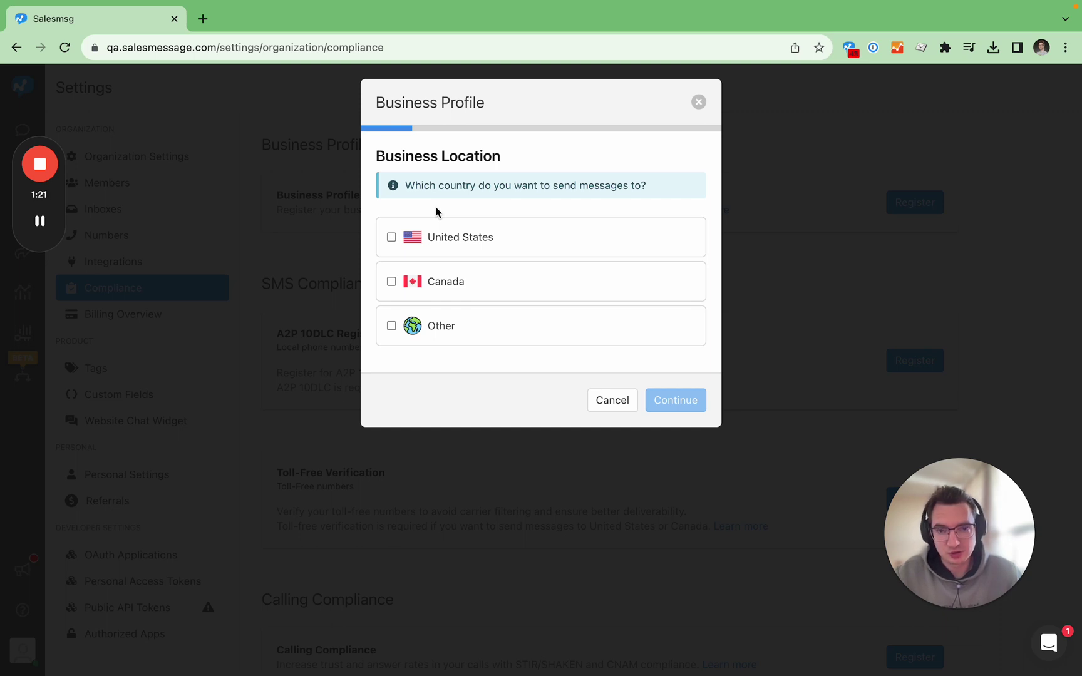
Choose United States as the messaging country and confirm the company has a US EIN.
{"action": "left_click", "coordinate": [443, 238]}
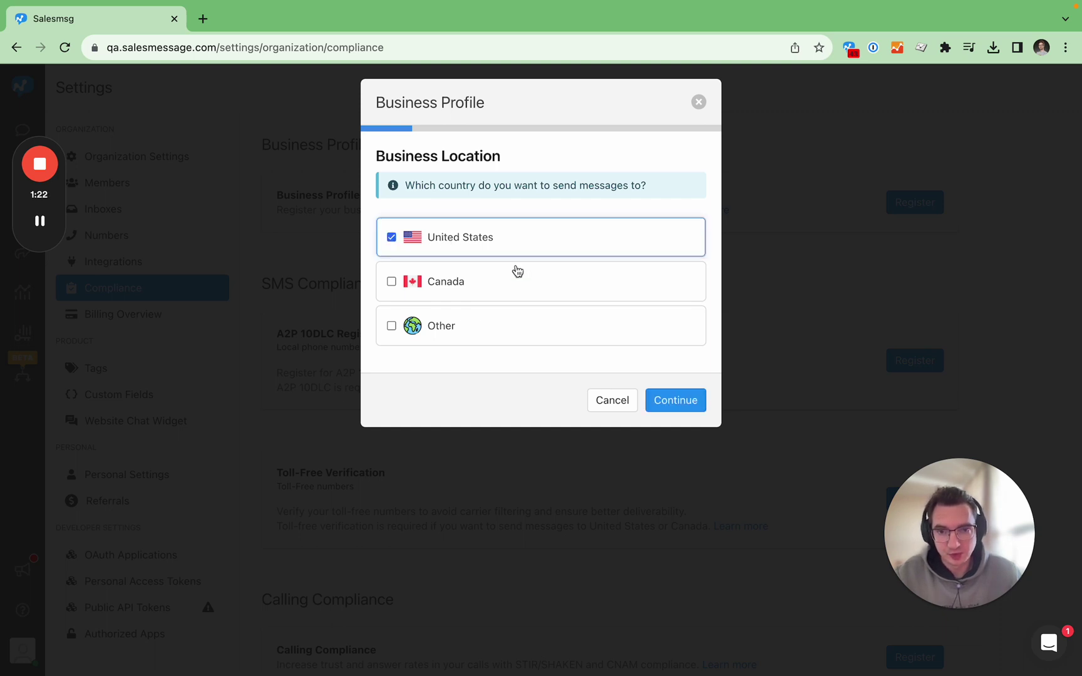
{"action": "left_click", "coordinate": [669, 405]}
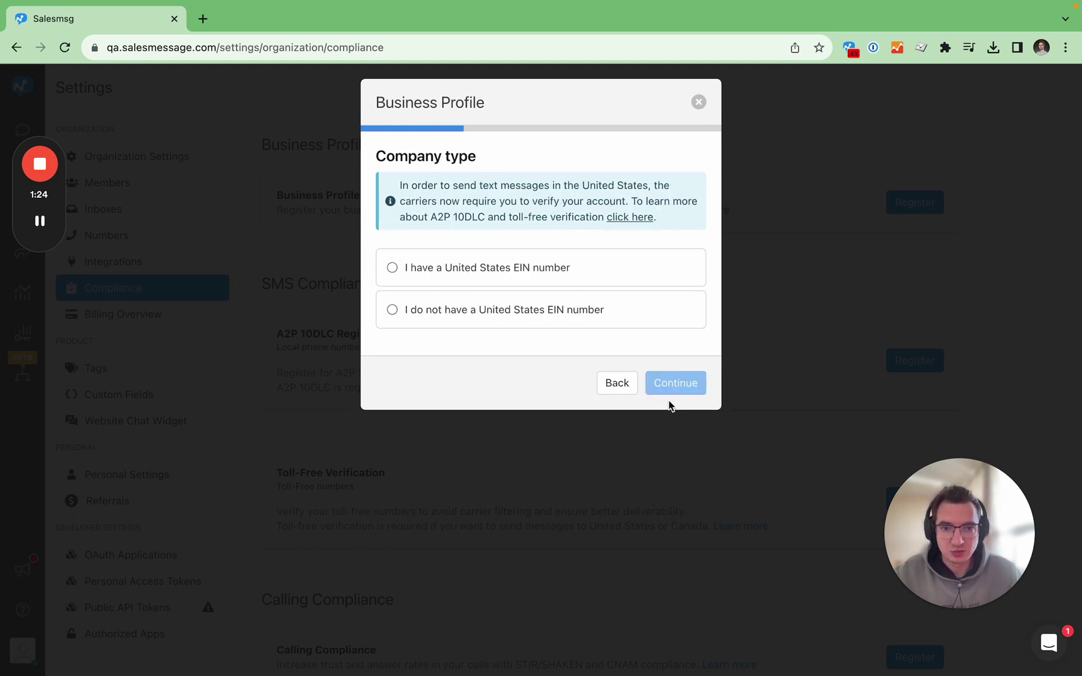
{"action": "left_click", "coordinate": [489, 271]}
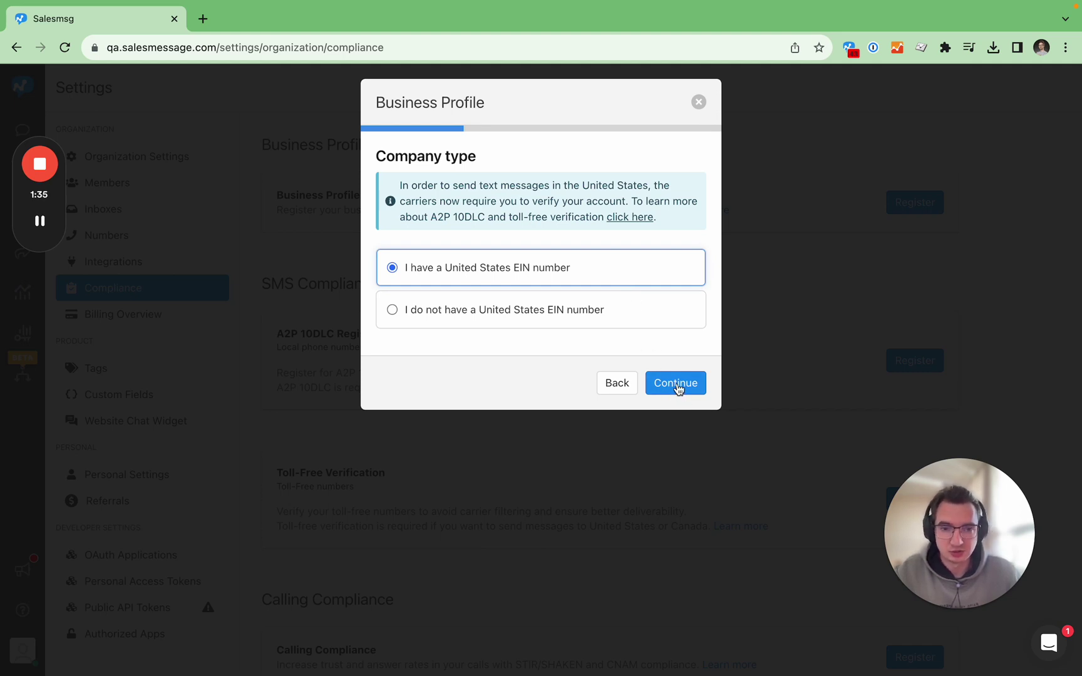
{"action": "left_click", "coordinate": [677, 387]}
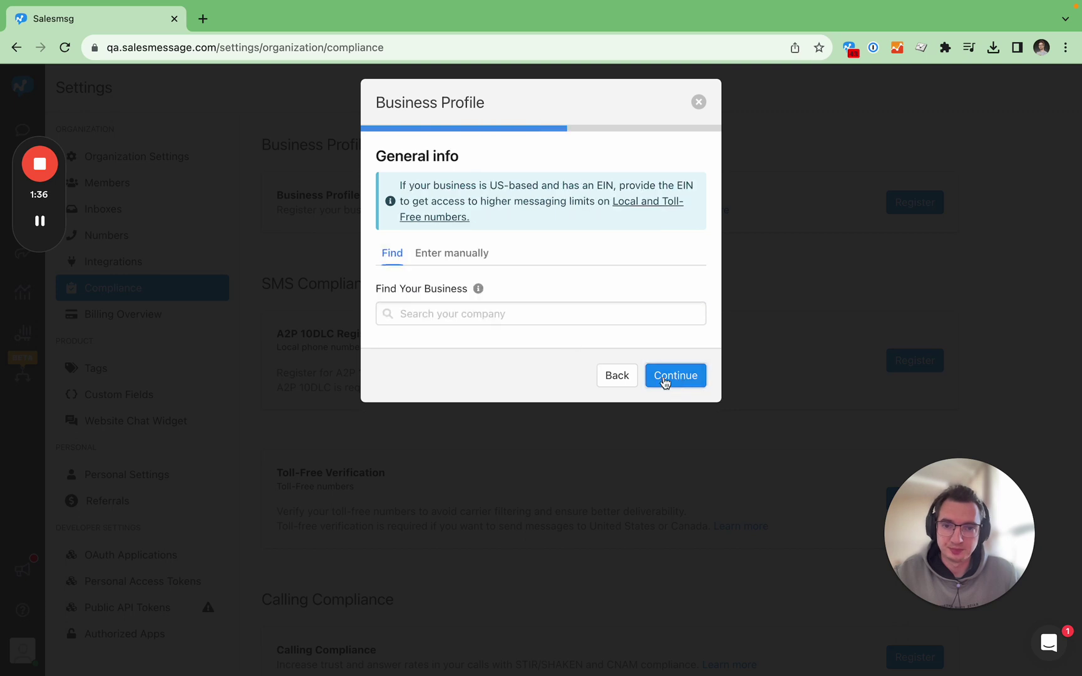
Search for the company and pick SALESMSG, LLC from the suggestions.
{"action": "left_click", "coordinate": [468, 316]}
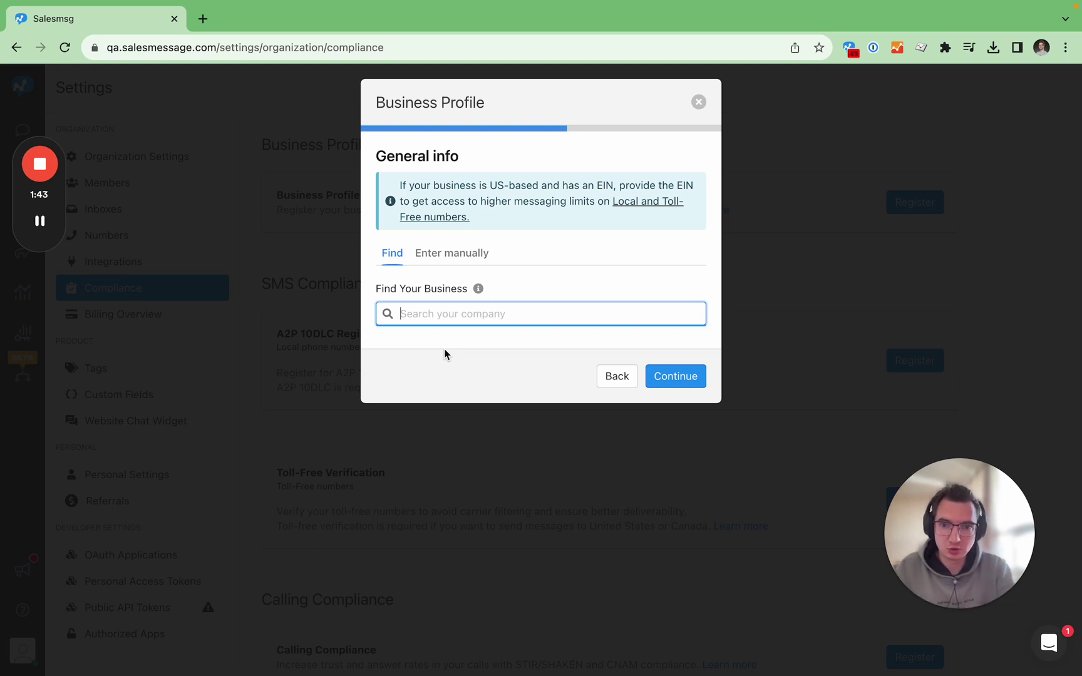
{"action": "mouse_move", "coordinate": [628, 28]}
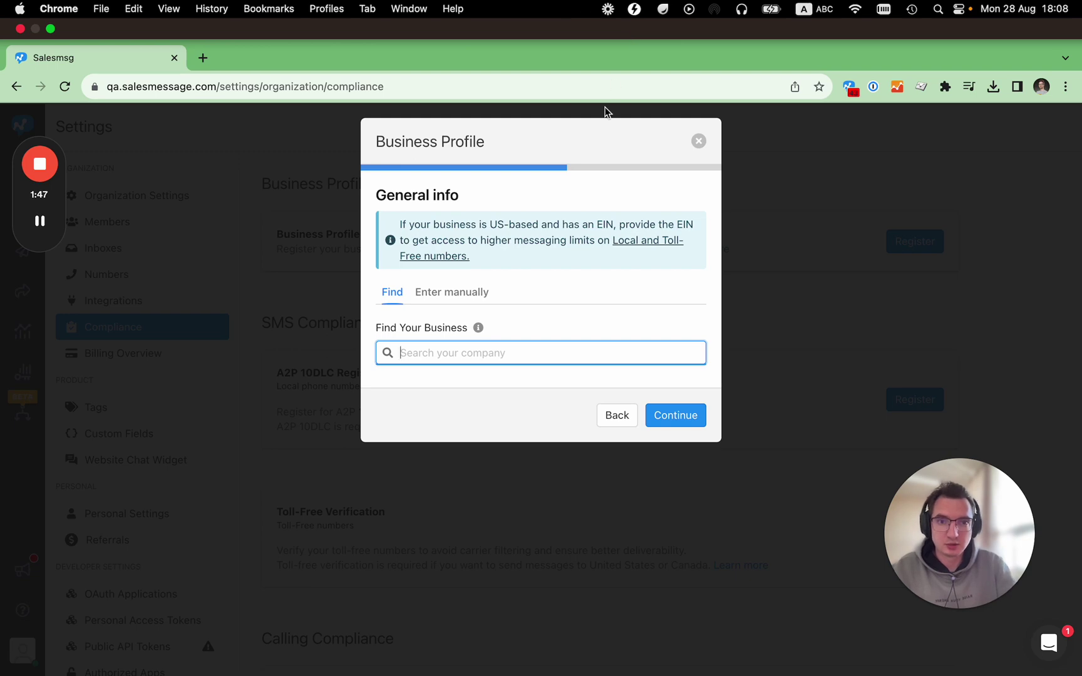
{"action": "type", "text": "sa"}
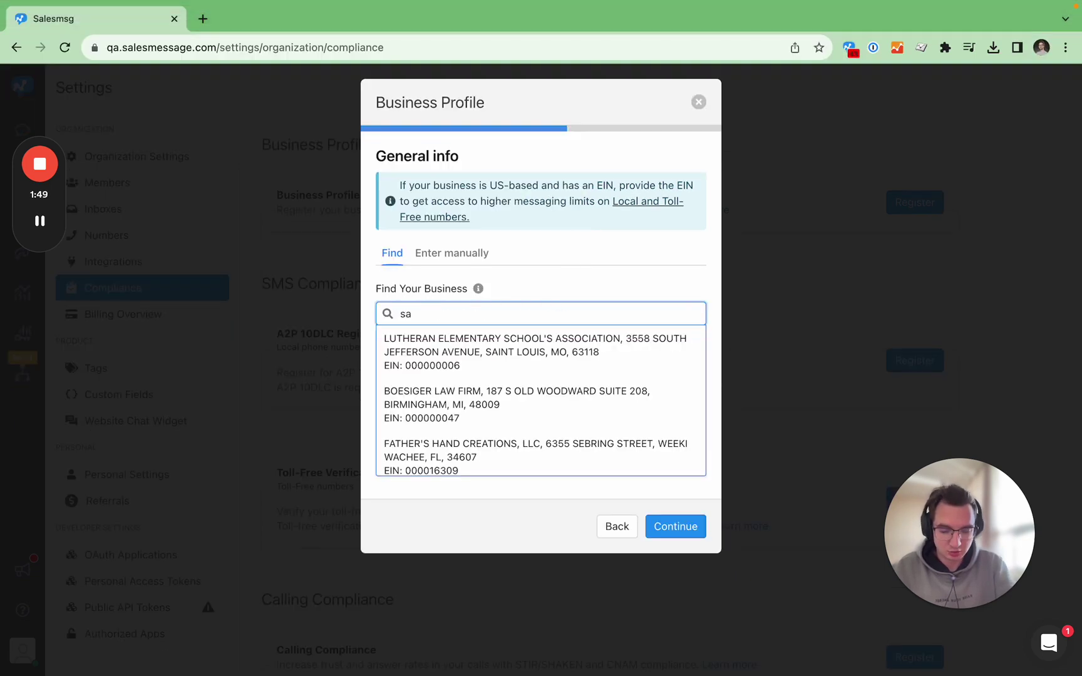
{"action": "type", "text": "lesmsg"}
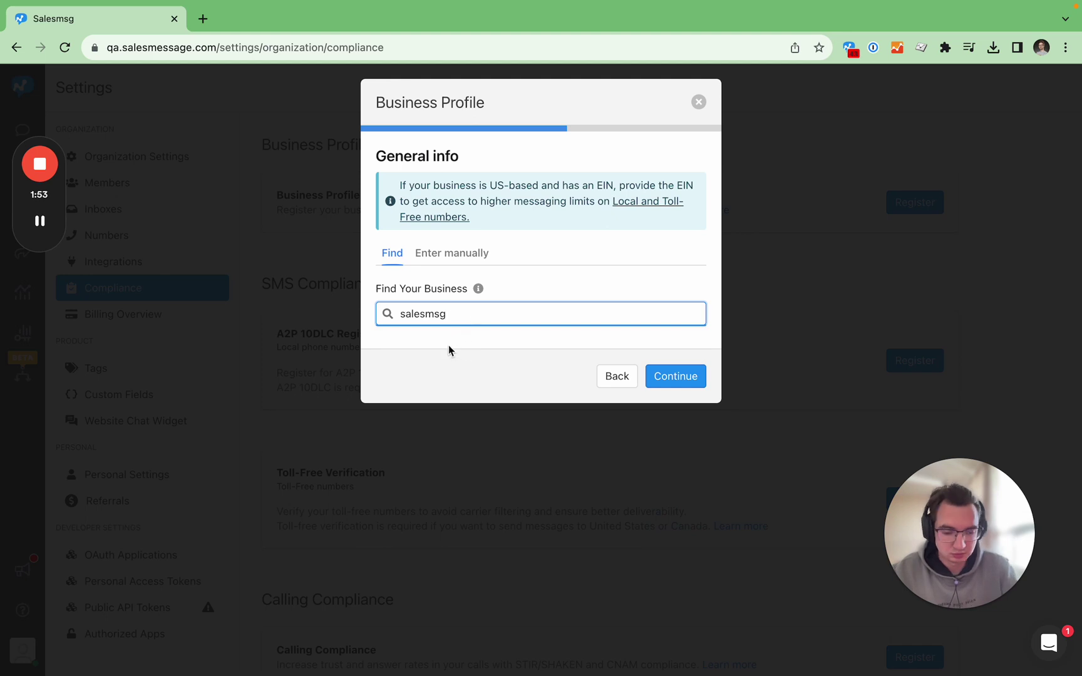
{"action": "key", "text": "BackSpace"}
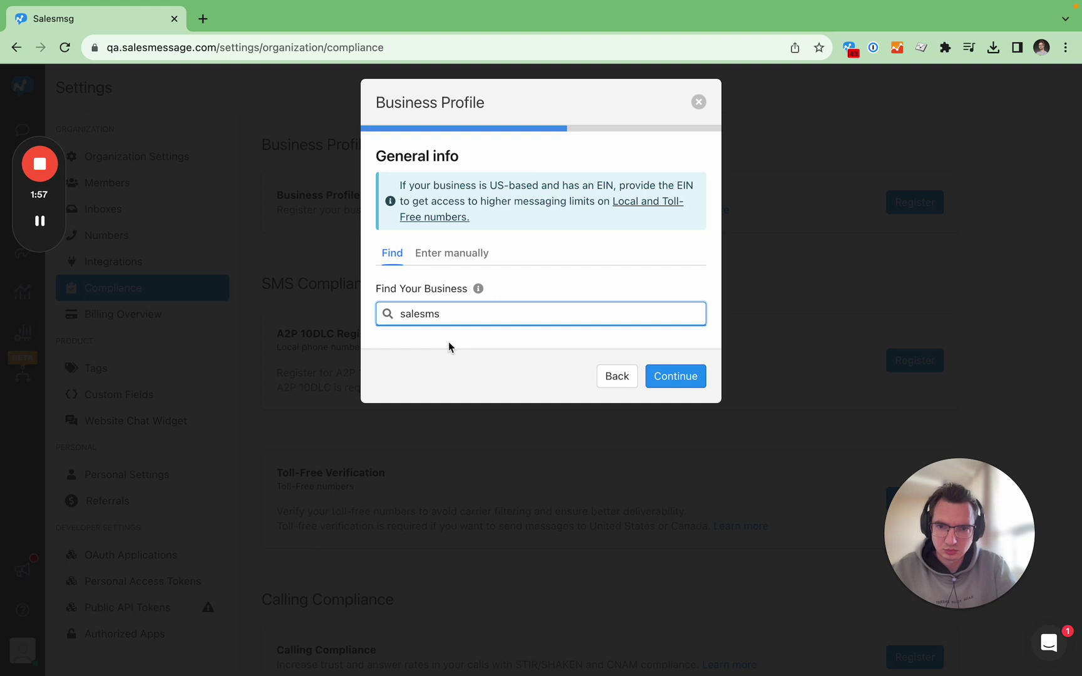
{"action": "key", "text": "BackSpace"}
{"action": "key", "text": "BackSpace"}
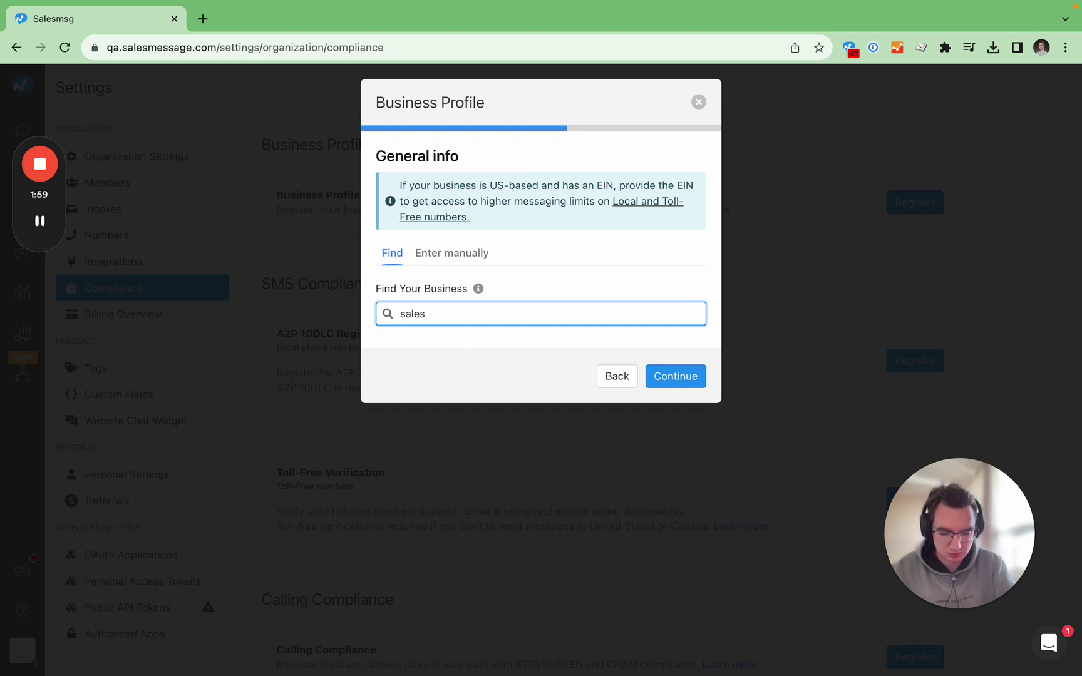
{"action": "type", "text": "msg"}
{"action": "left_click", "coordinate": [445, 356]}
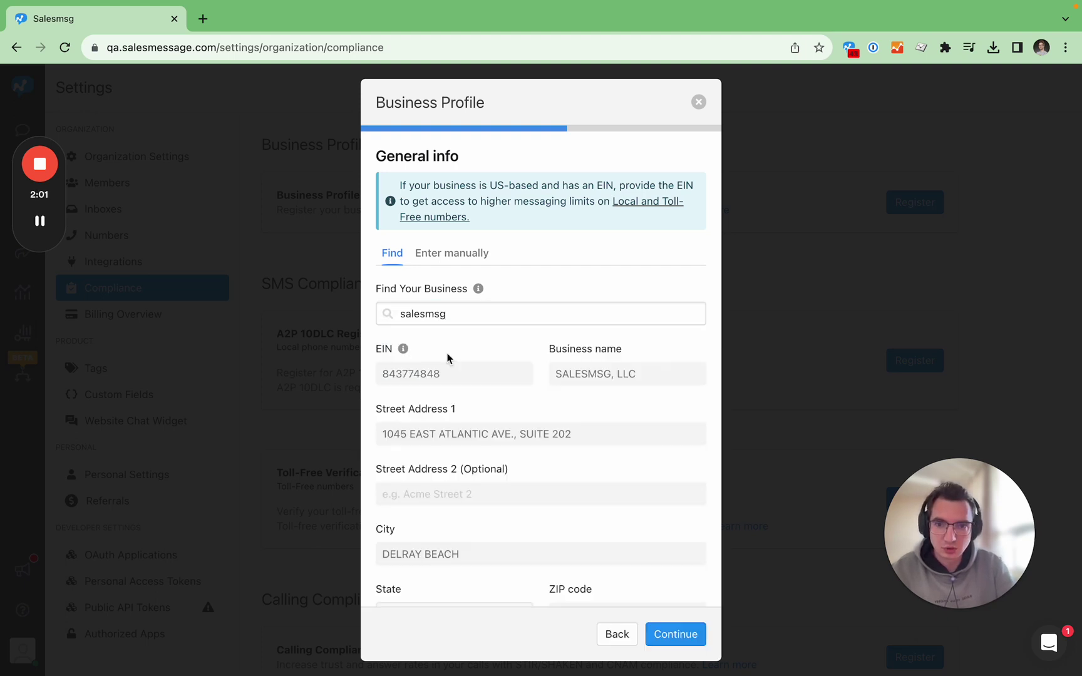
Copy the EIN into the business search to confirm the auto-filled address details.
{"action": "left_click_drag", "start_coordinate": [454, 372], "coordinate": [375, 372]}
{"action": "key", "text": "super+c"}
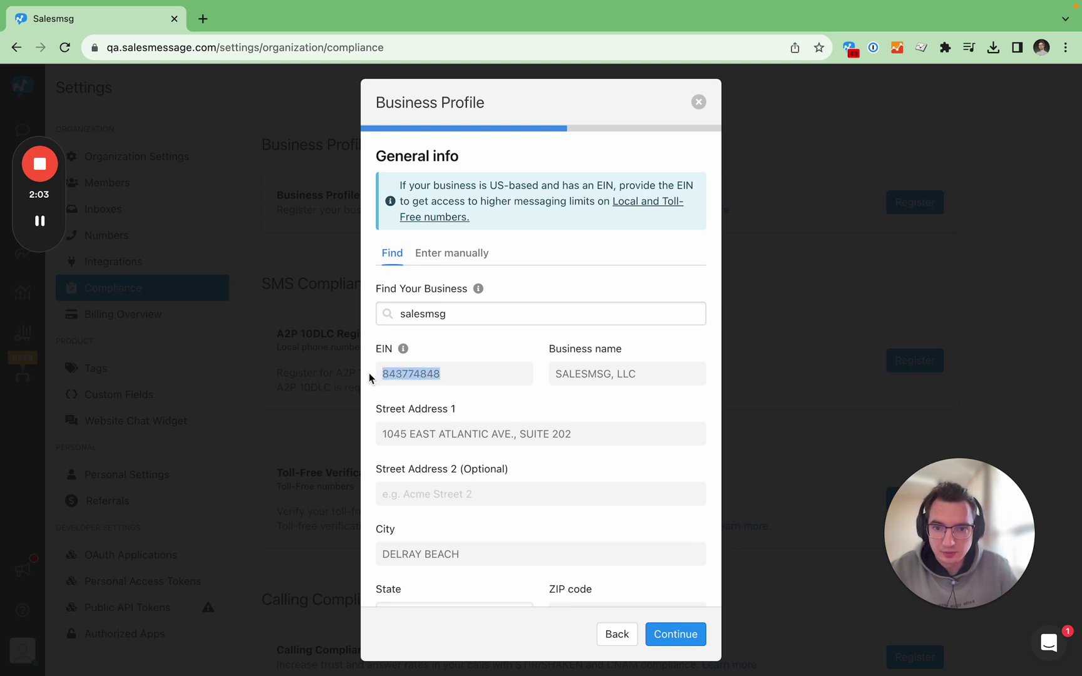
{"action": "left_click", "coordinate": [449, 314]}
{"action": "key", "text": "super+a"}
{"action": "key", "text": "BackSpace"}
{"action": "key", "text": "super+v"}
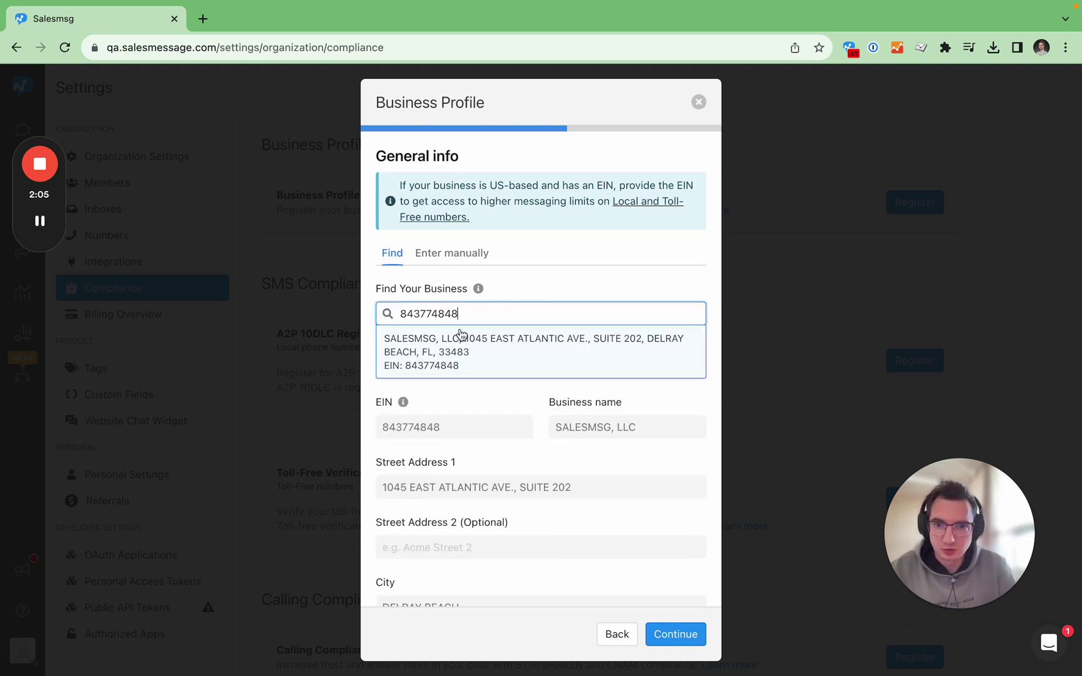
{"action": "left_click", "coordinate": [430, 362]}
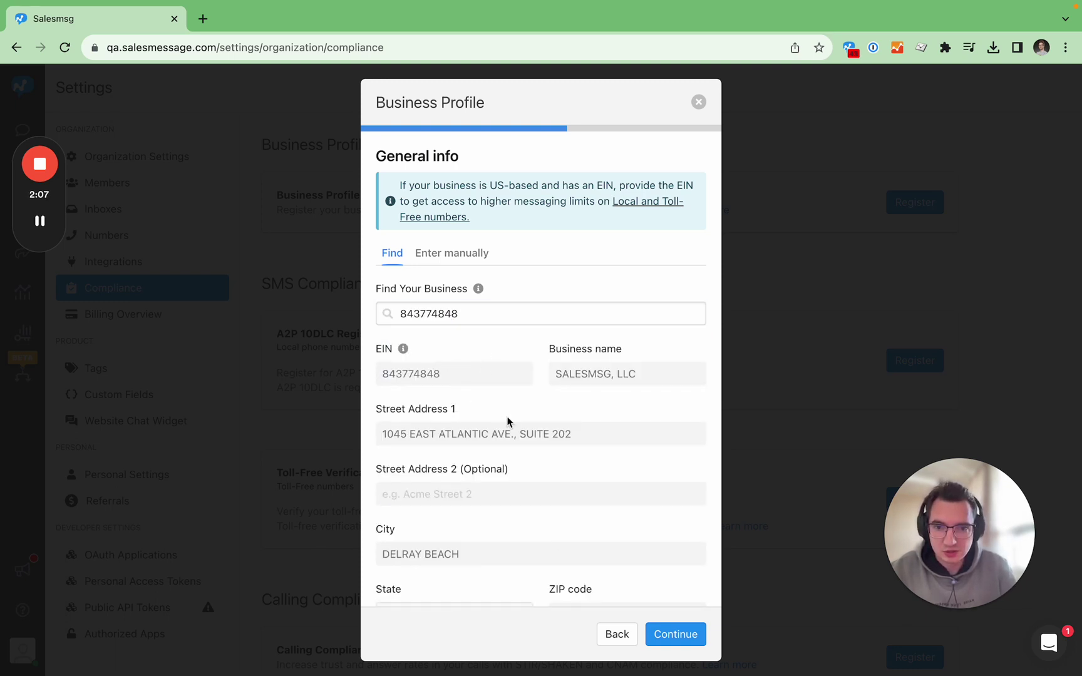
{"action": "scroll", "coordinate": [538, 500], "scroll_direction": "down", "scroll_amount": 1}
{"action": "scroll", "coordinate": [538, 500], "scroll_direction": "up", "scroll_amount": 1}
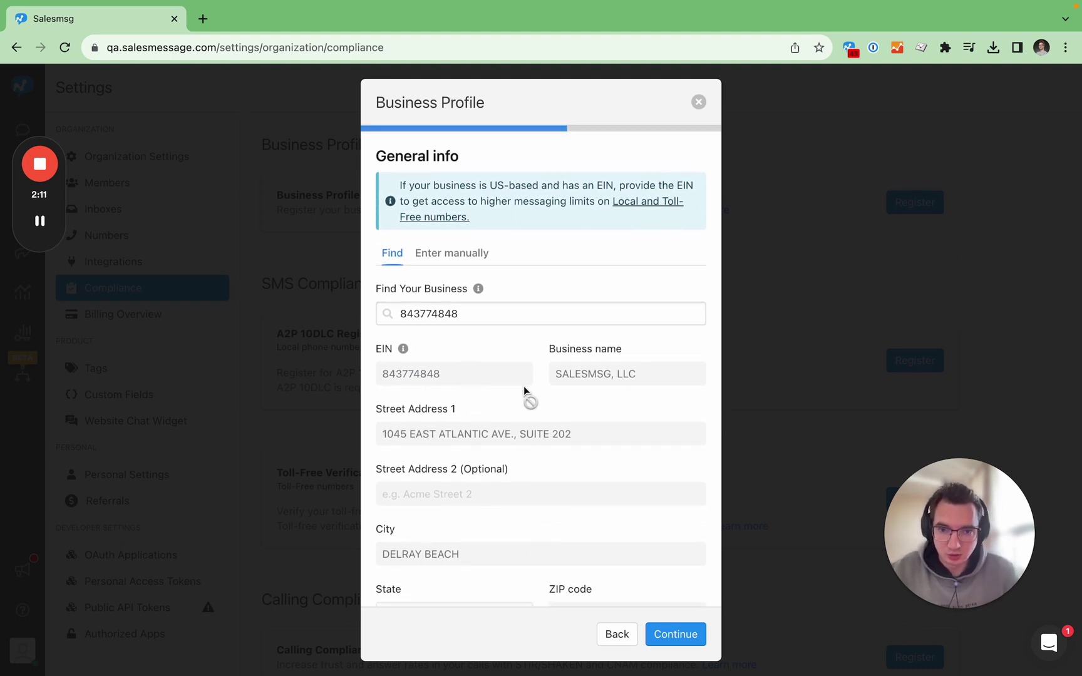
{"action": "scroll", "coordinate": [524, 388], "scroll_direction": "down", "scroll_amount": 1}
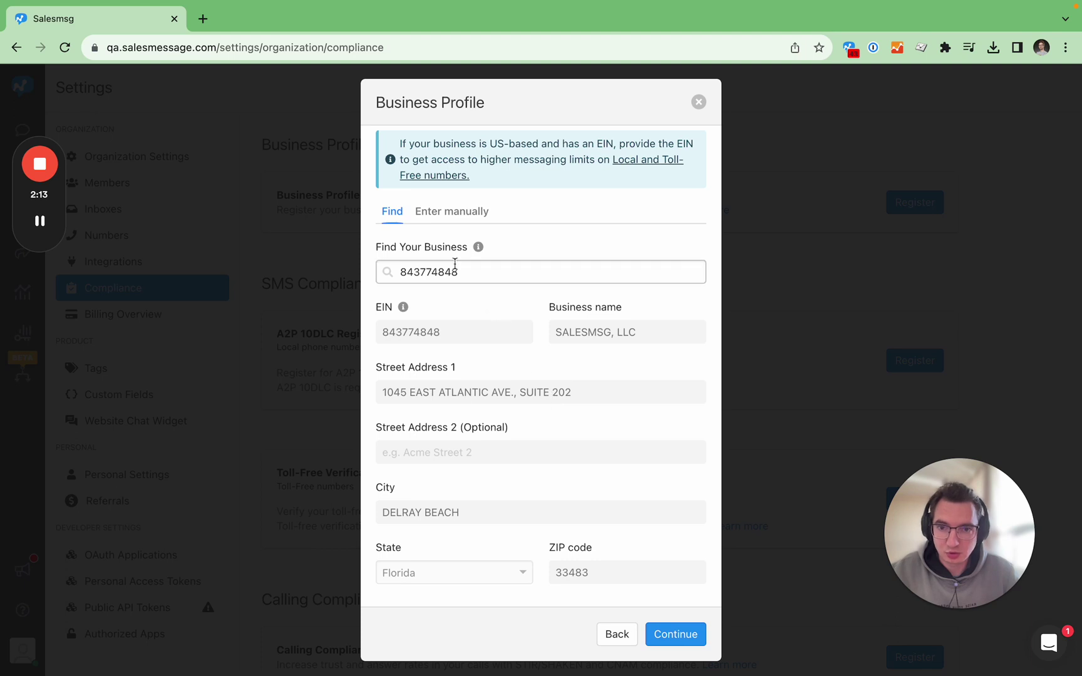
{"action": "left_click", "coordinate": [449, 213]}
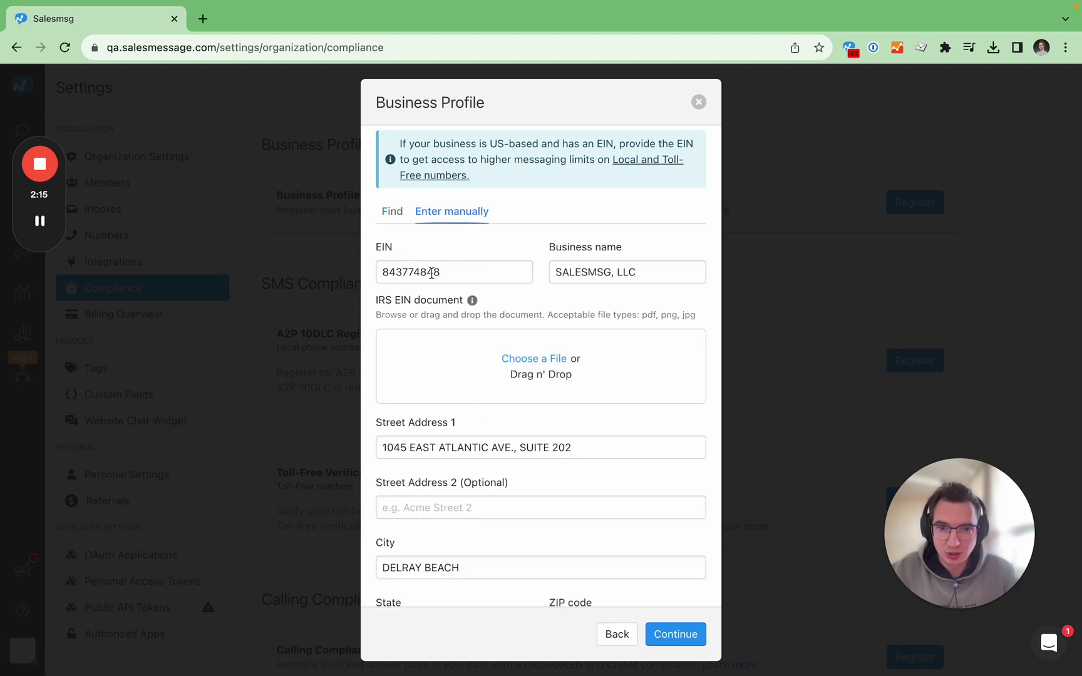
{"action": "scroll", "coordinate": [573, 443], "scroll_direction": "down", "scroll_amount": 1}
{"action": "scroll", "coordinate": [573, 443], "scroll_direction": "down", "scroll_amount": 1}
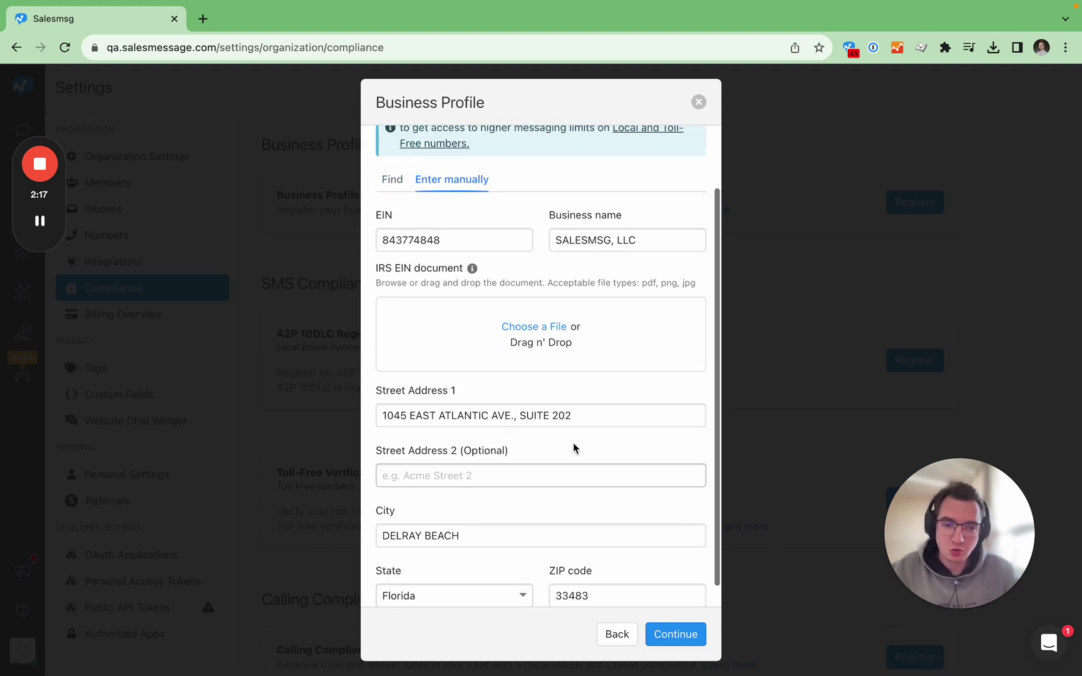
{"action": "scroll", "coordinate": [573, 442], "scroll_direction": "up", "scroll_amount": 1}
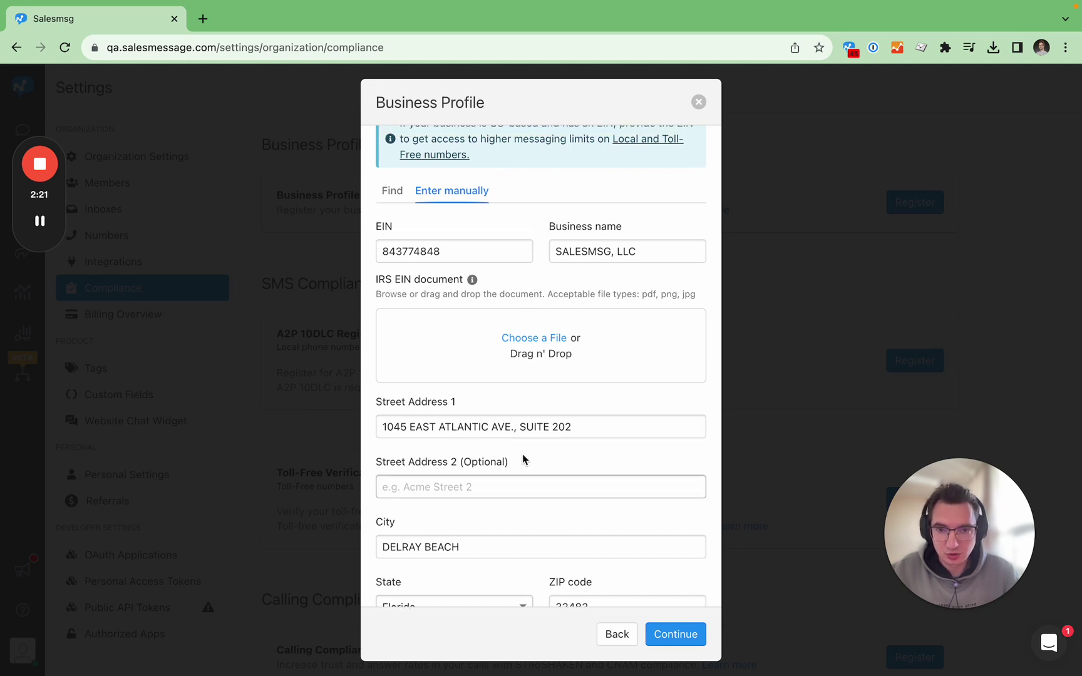
{"action": "scroll", "coordinate": [522, 451], "scroll_direction": "up", "scroll_amount": 2}
{"action": "scroll", "coordinate": [524, 448], "scroll_direction": "up", "scroll_amount": 1}
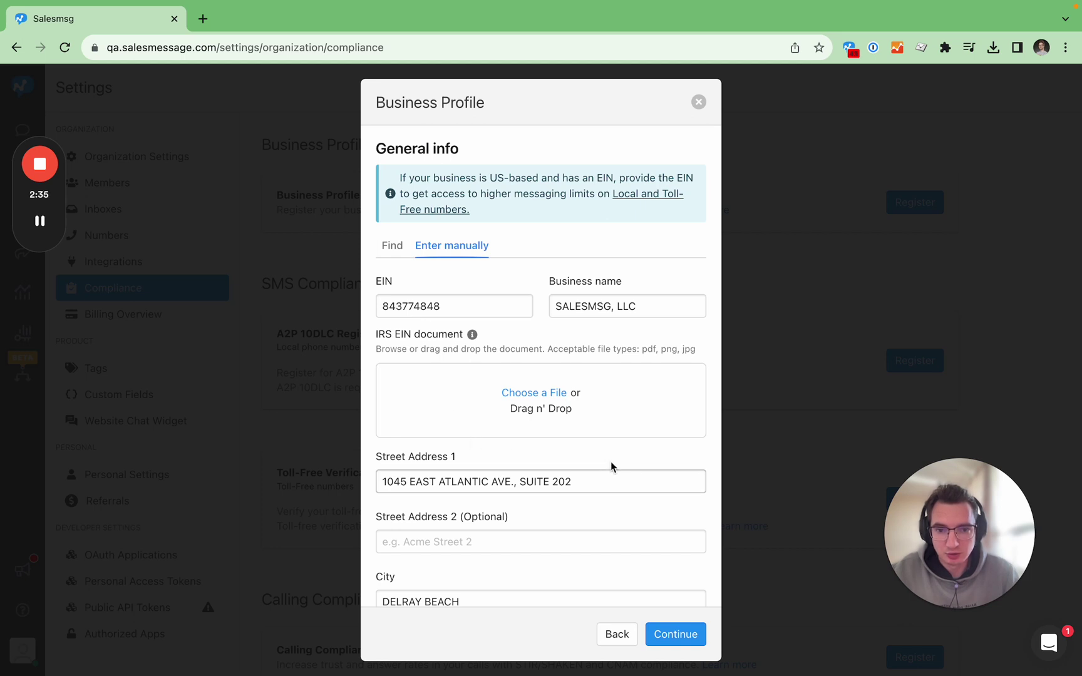
{"action": "scroll", "coordinate": [613, 519], "scroll_direction": "down", "scroll_amount": 3}
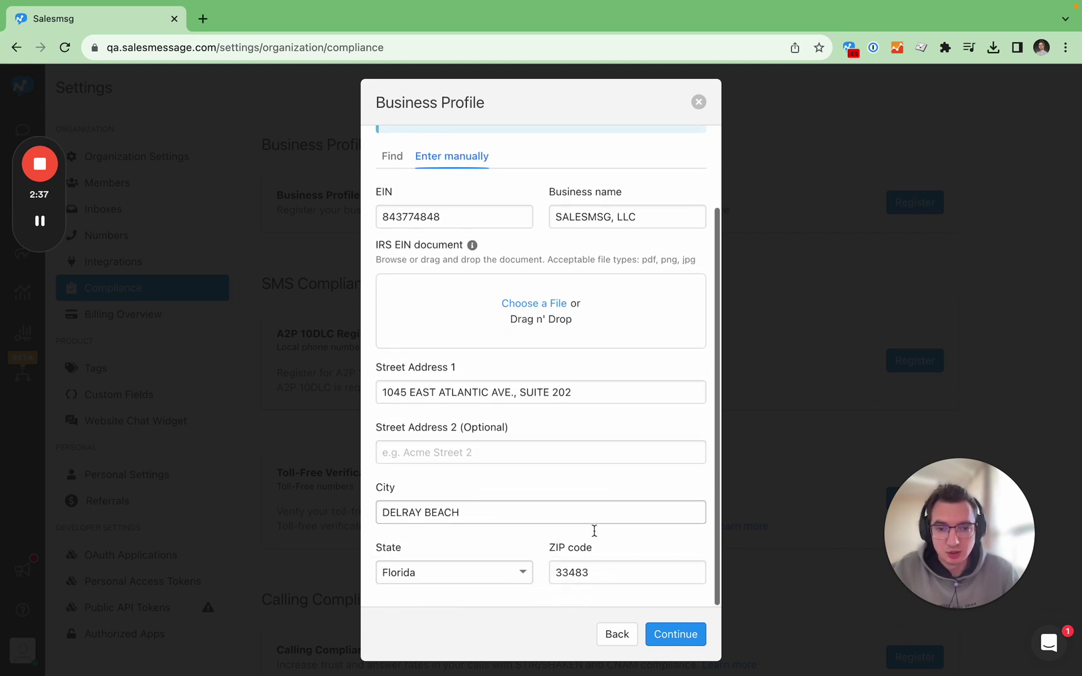
{"action": "scroll", "coordinate": [594, 530], "scroll_direction": "up", "scroll_amount": 1}
{"action": "scroll", "coordinate": [594, 530], "scroll_direction": "up", "scroll_amount": 2}
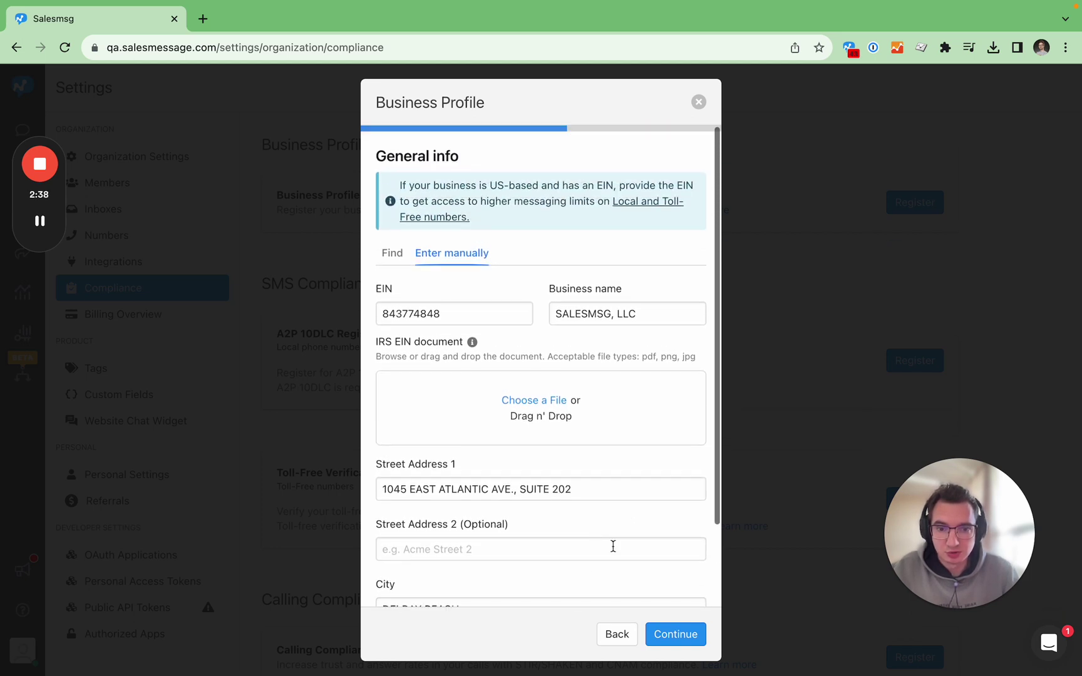
Set Business Type to Limited Liability Corporation and Industry to Consumer.
{"action": "left_click", "coordinate": [675, 639]}
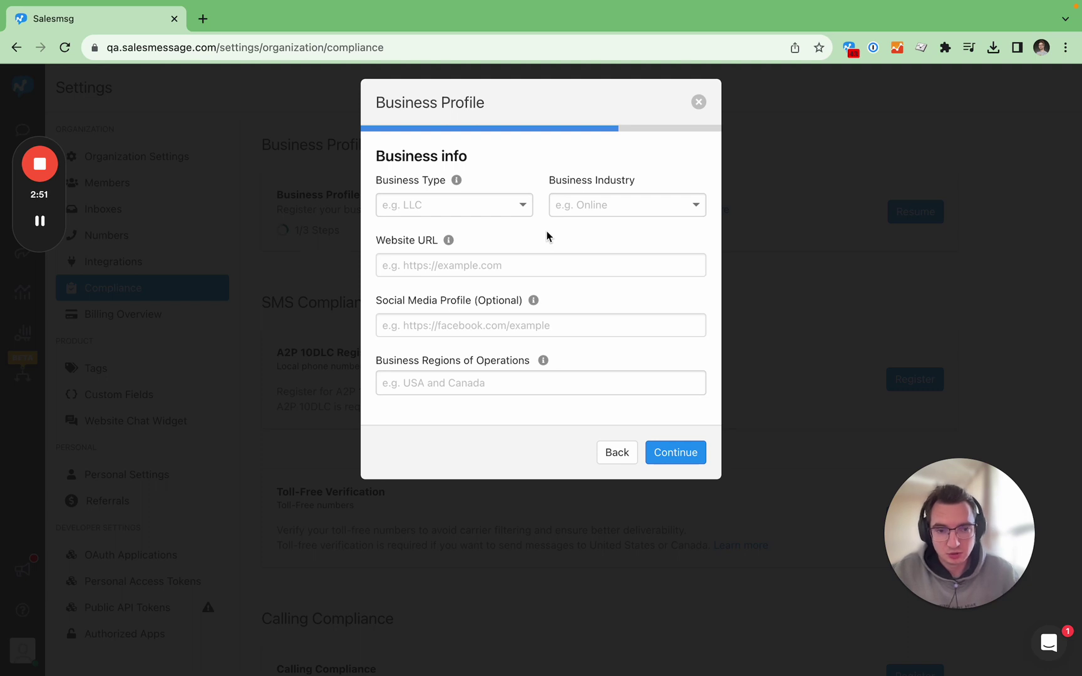
{"action": "left_click", "coordinate": [502, 212]}
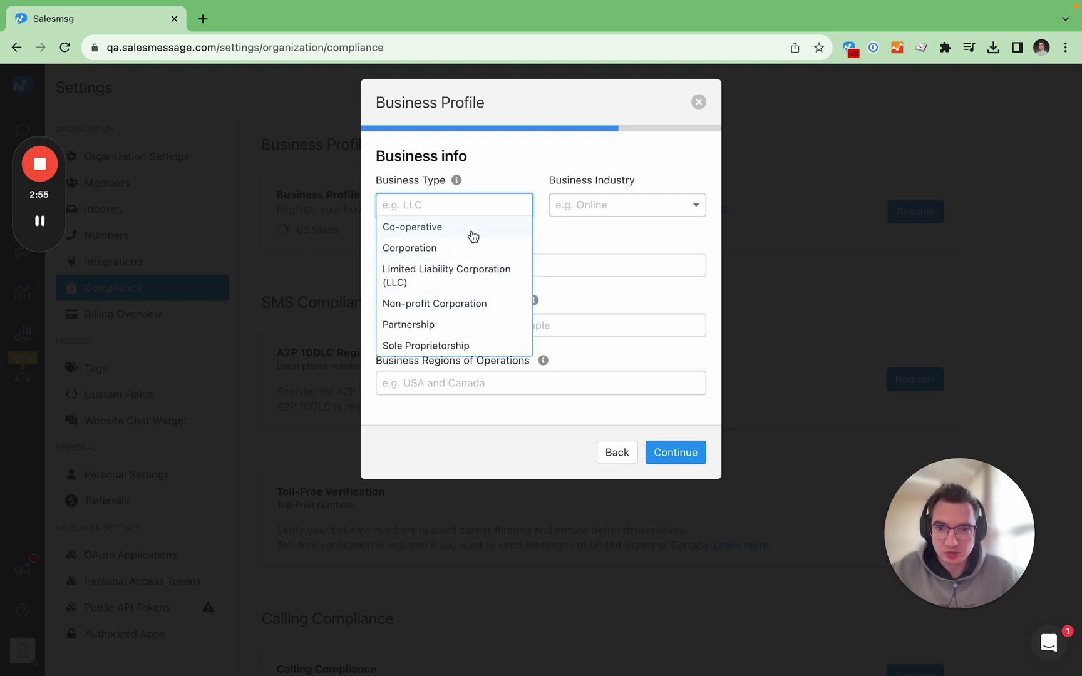
{"action": "left_click", "coordinate": [473, 285]}
{"action": "left_click", "coordinate": [594, 203]}
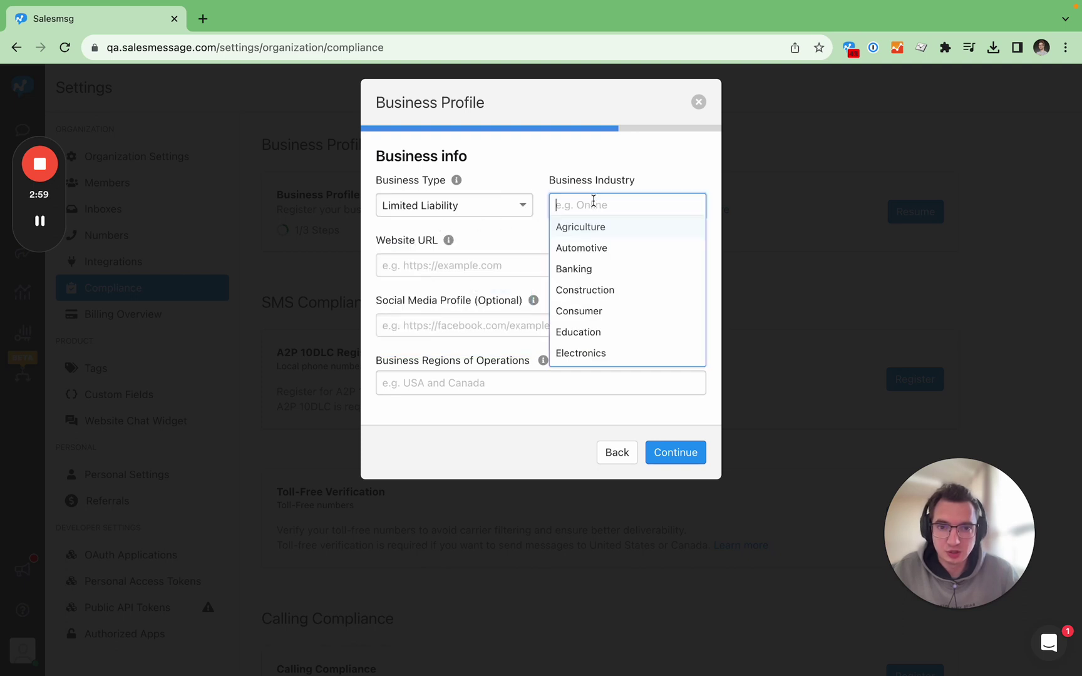
{"action": "scroll", "coordinate": [623, 302], "scroll_direction": "down", "scroll_amount": 5}
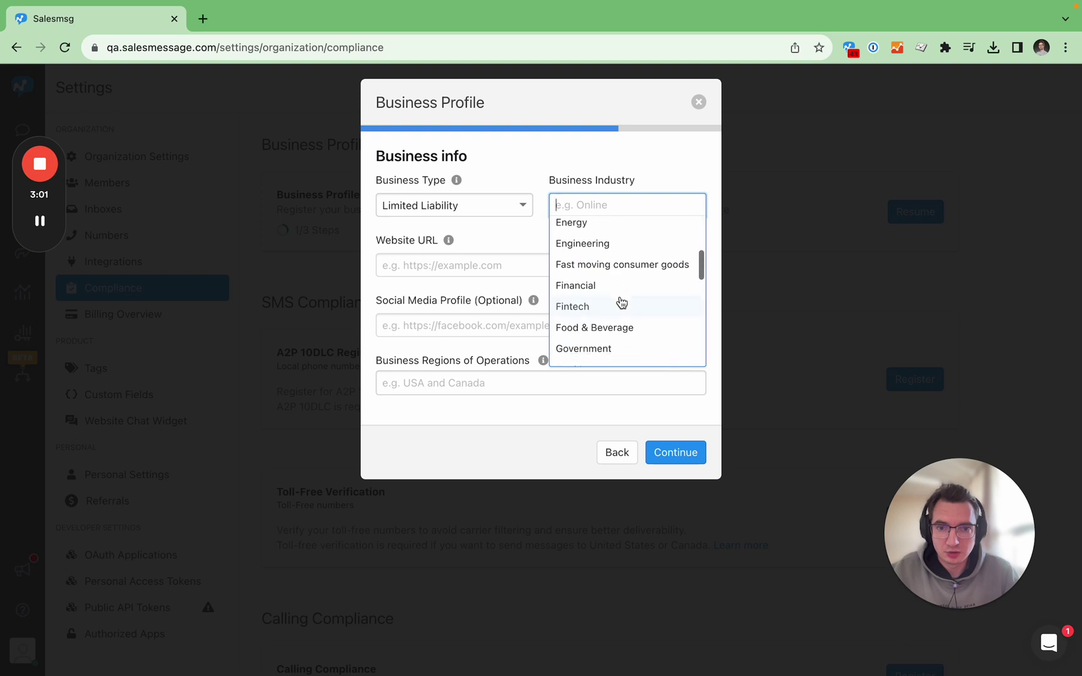
{"action": "scroll", "coordinate": [622, 303], "scroll_direction": "down", "scroll_amount": 10}
{"action": "scroll", "coordinate": [622, 303], "scroll_direction": "up", "scroll_amount": 8}
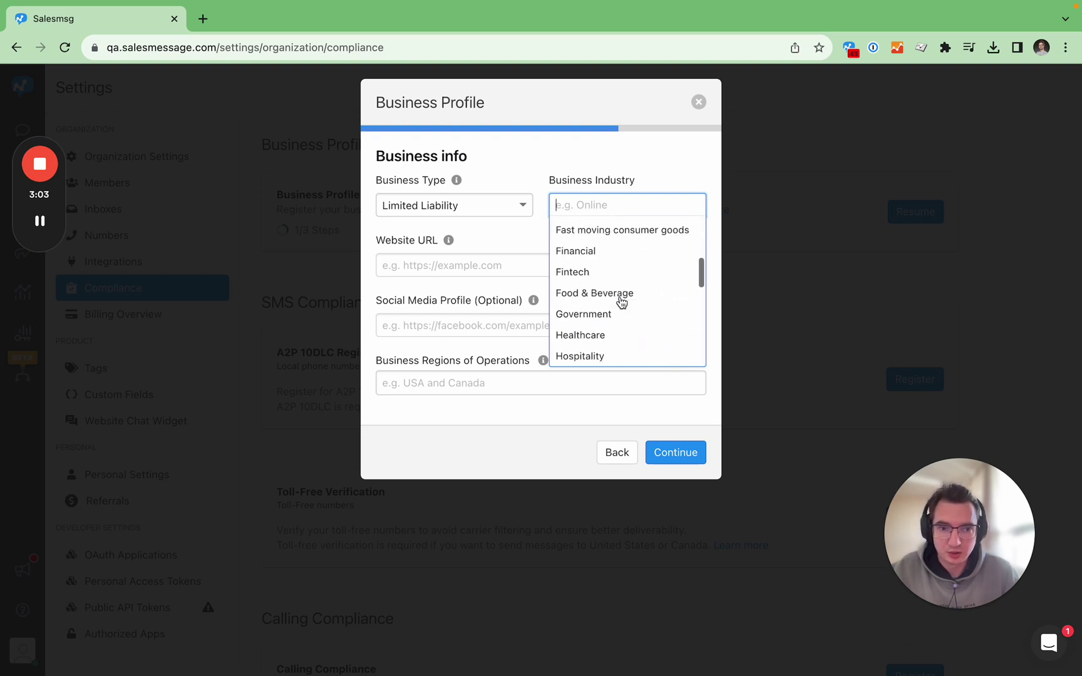
{"action": "scroll", "coordinate": [620, 302], "scroll_direction": "up", "scroll_amount": 5}
{"action": "left_click", "coordinate": [592, 311]}
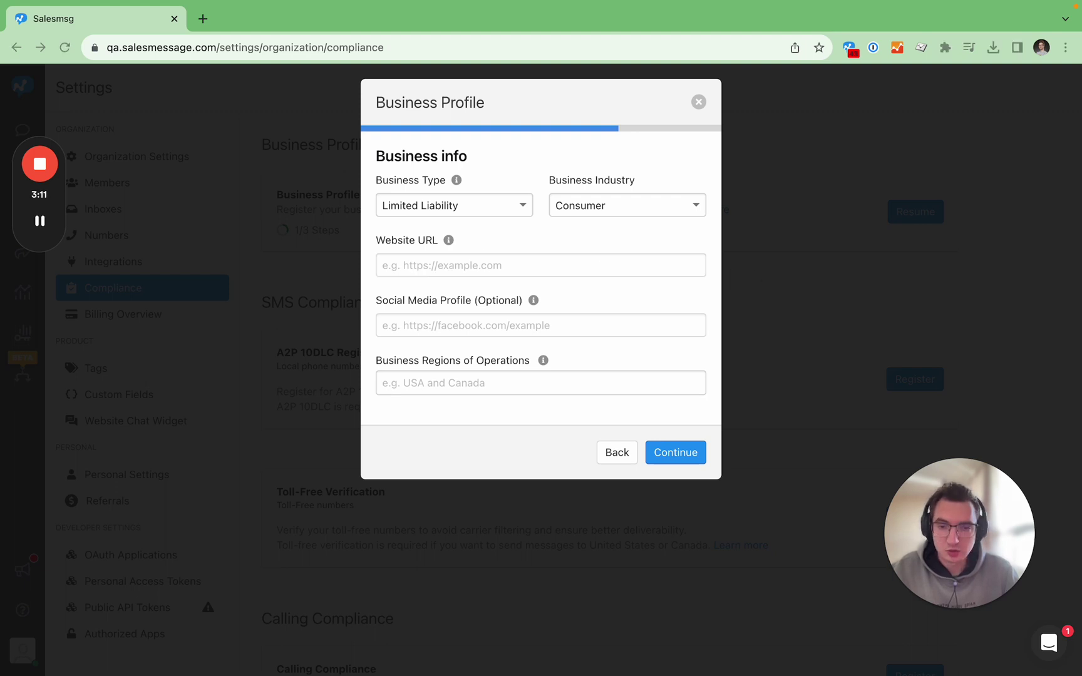
{"action": "left_click", "coordinate": [460, 266]}
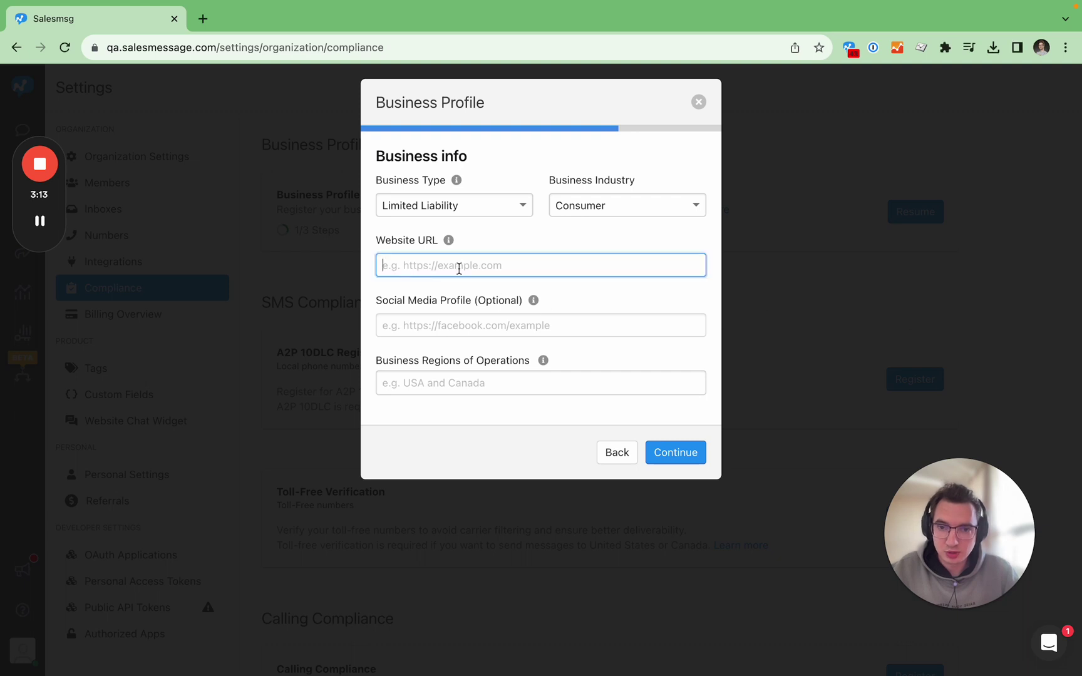
{"action": "type", "text": "www.salesmessage.com"}
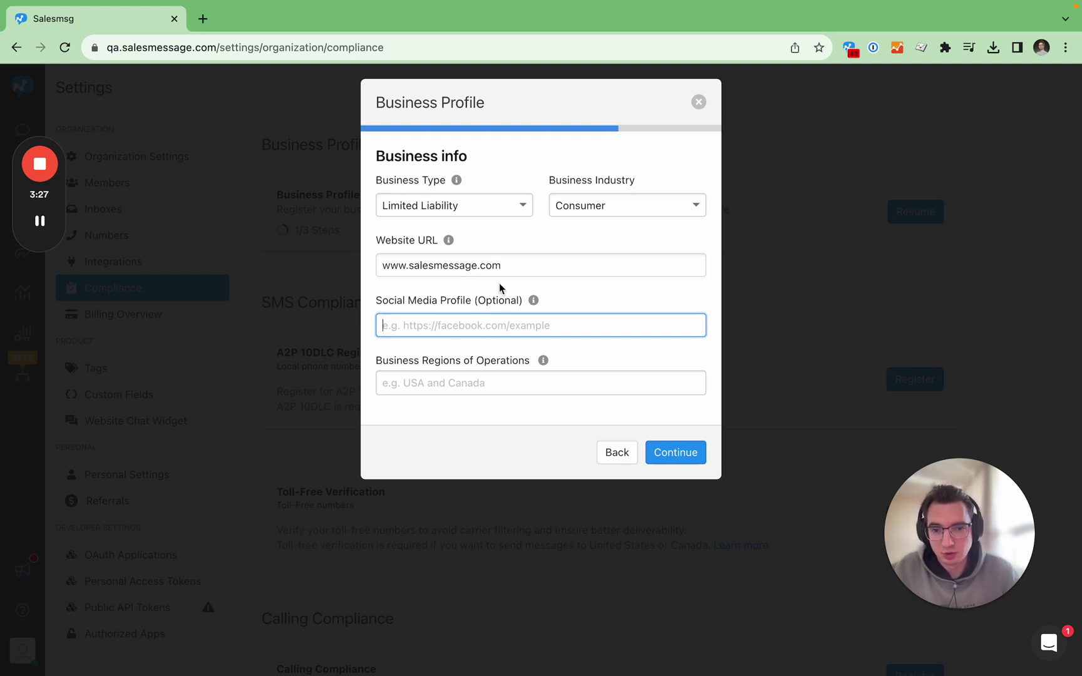
{"action": "left_click", "coordinate": [492, 383]}
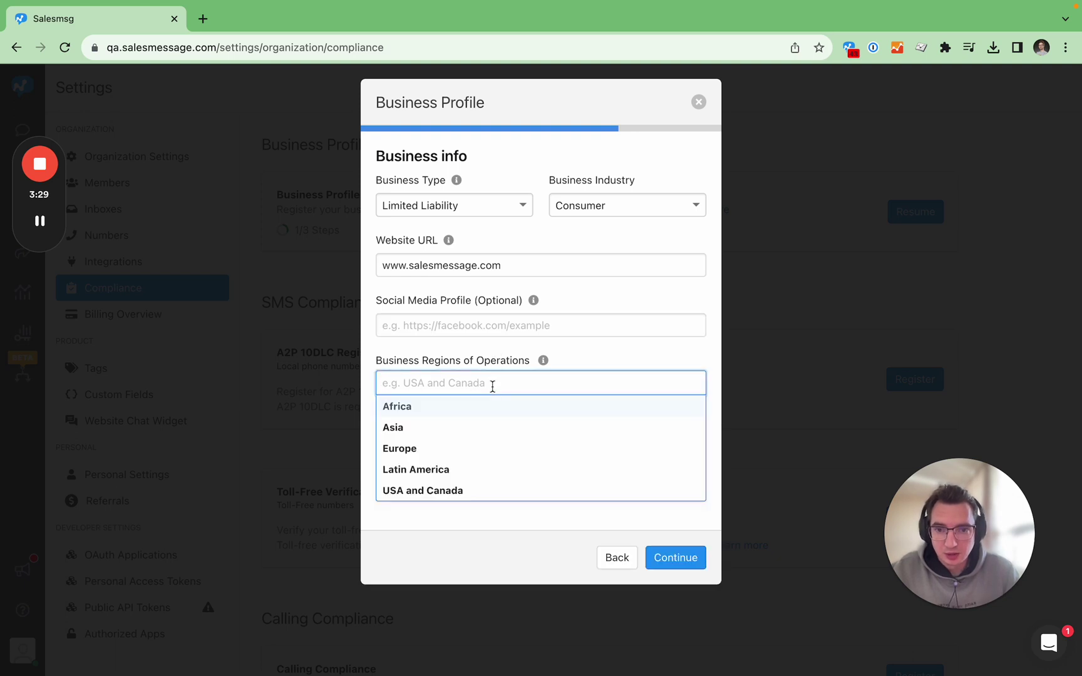
{"action": "left_click", "coordinate": [451, 491]}
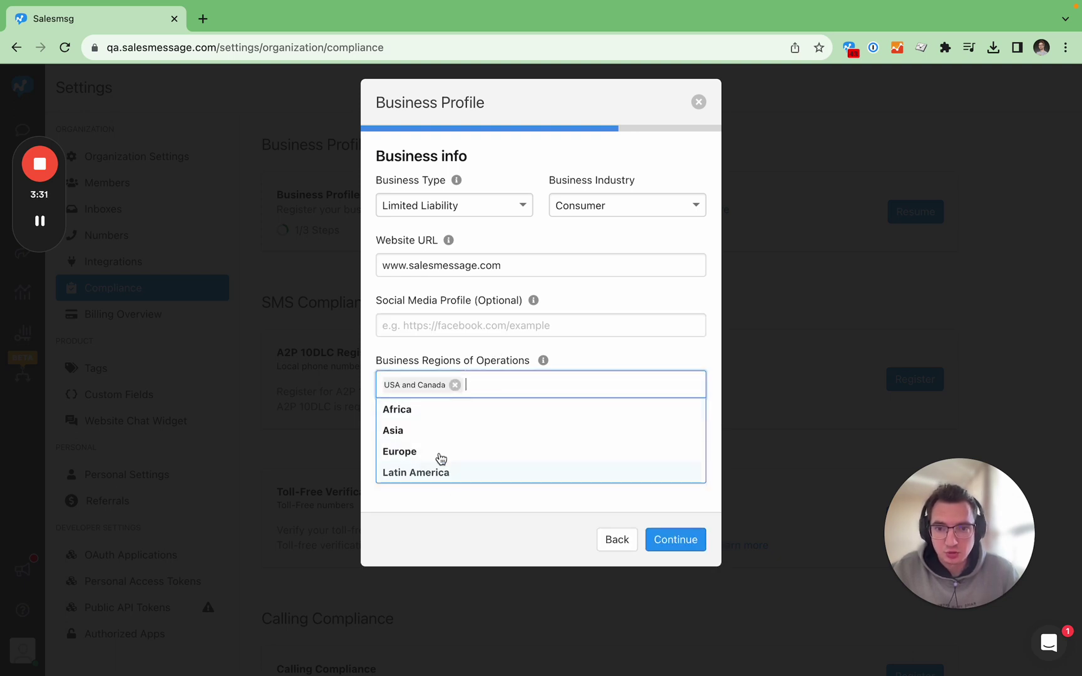
{"action": "left_click", "coordinate": [429, 348]}
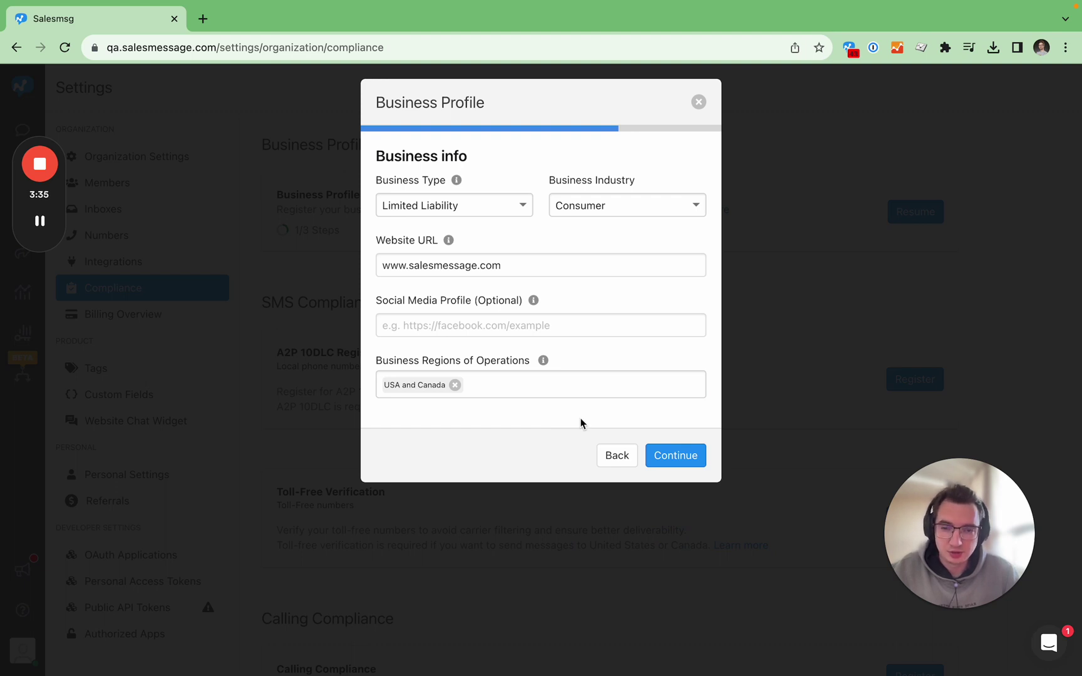
{"action": "left_click", "coordinate": [684, 460]}
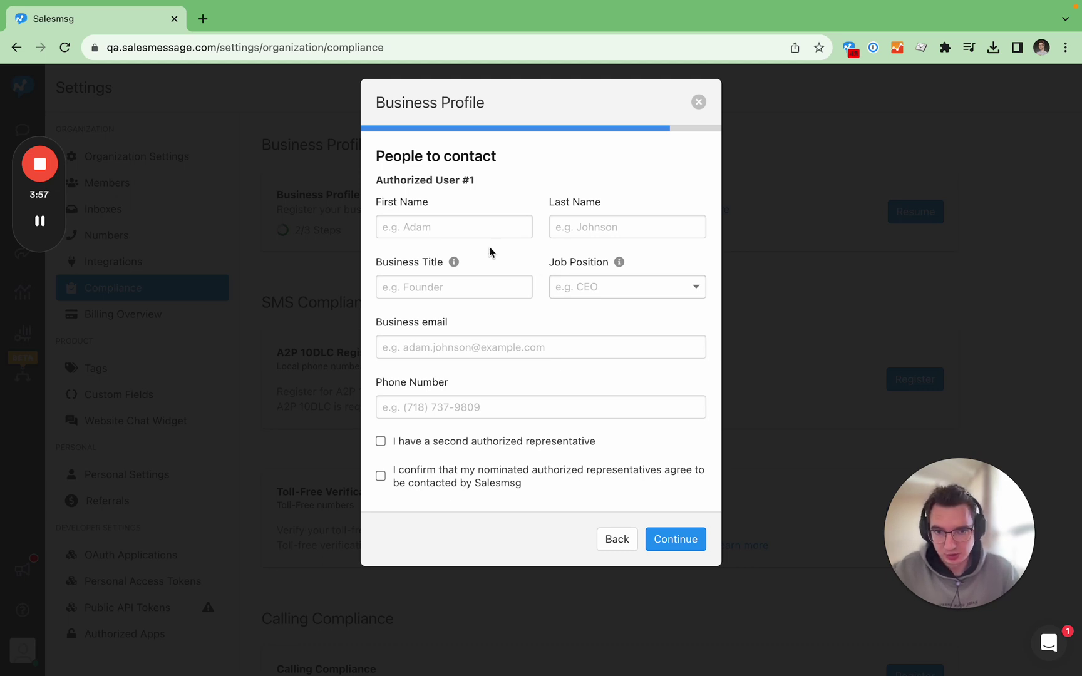
Enter Authorized User #1's first and last name and business title Cofounder.
{"action": "left_click", "coordinate": [481, 232]}
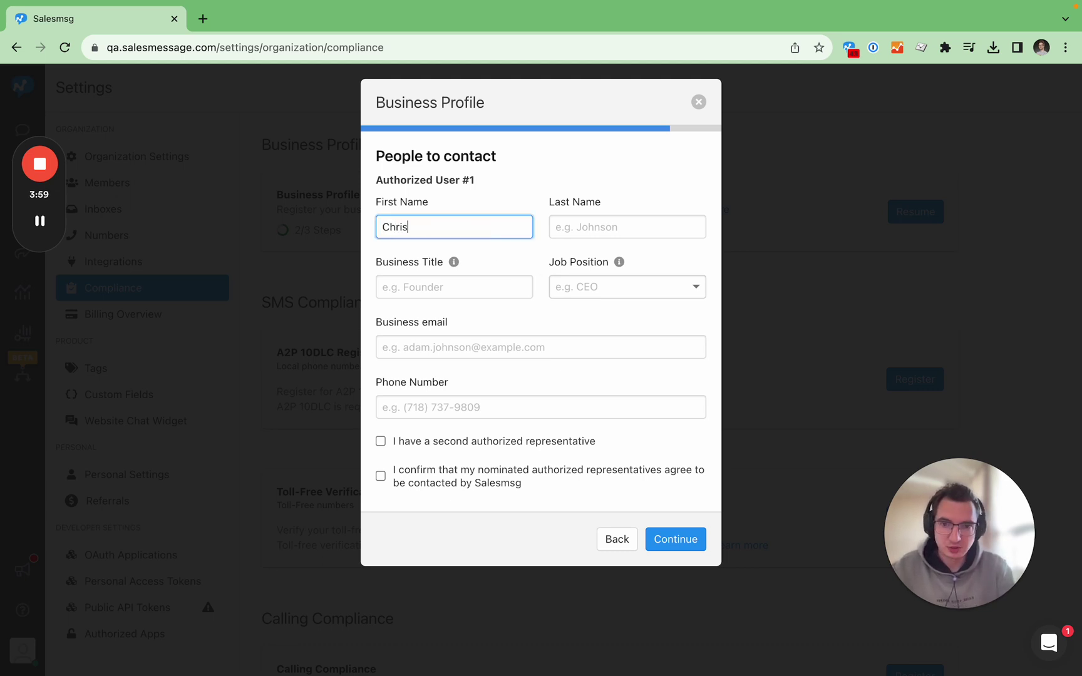
{"action": "left_click", "coordinate": [570, 233]}
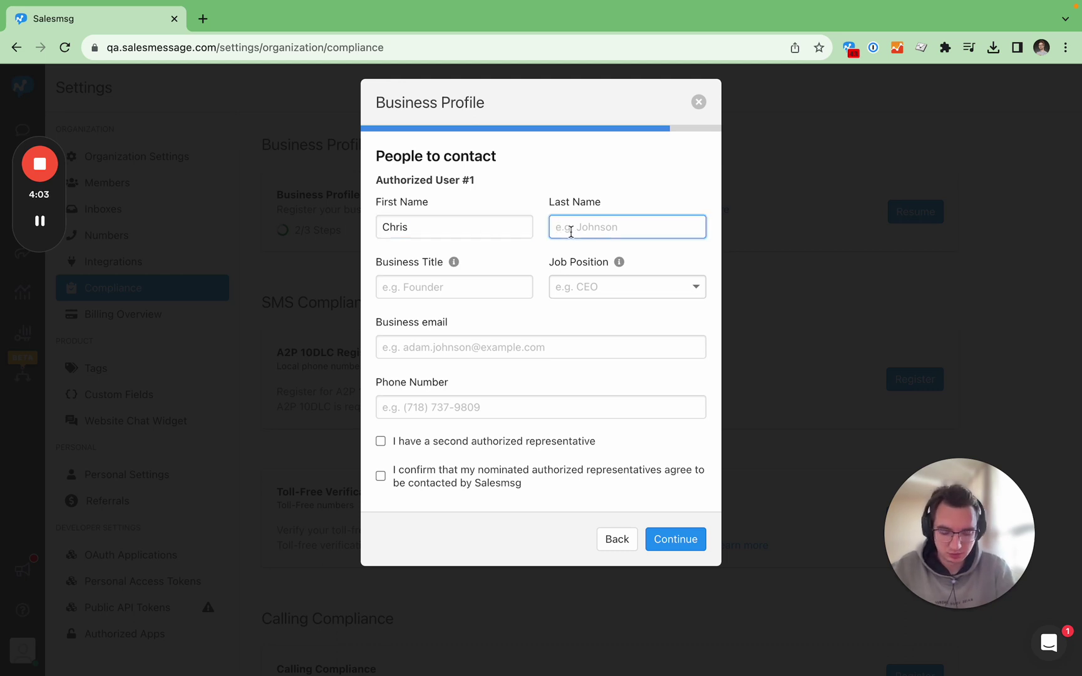
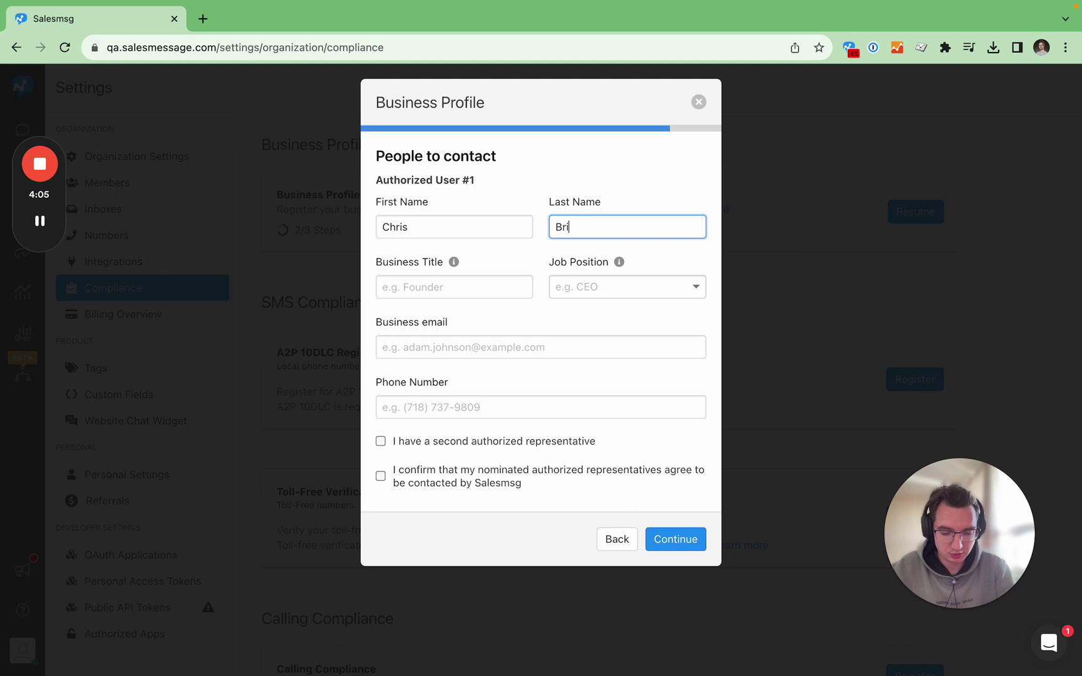
{"action": "left_click", "coordinate": [496, 286]}
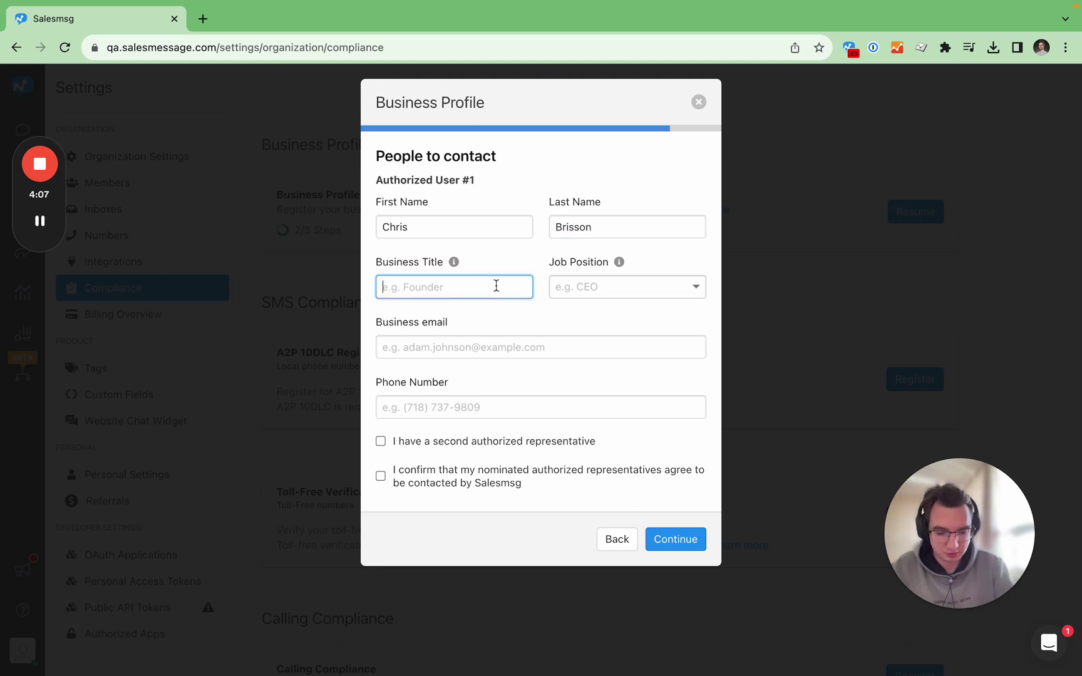
{"action": "type", "text": "Cof"}
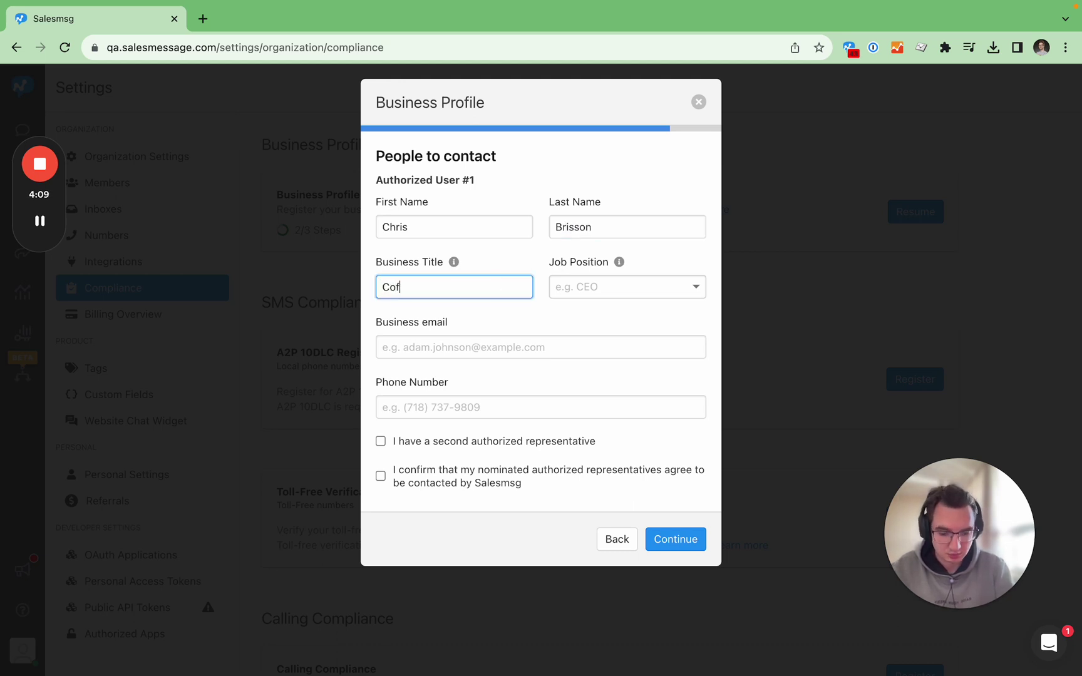
{"action": "type", "text": "ounder"}
Set the contact's job position to CEO and enter their business email.
{"action": "left_click", "coordinate": [666, 286]}
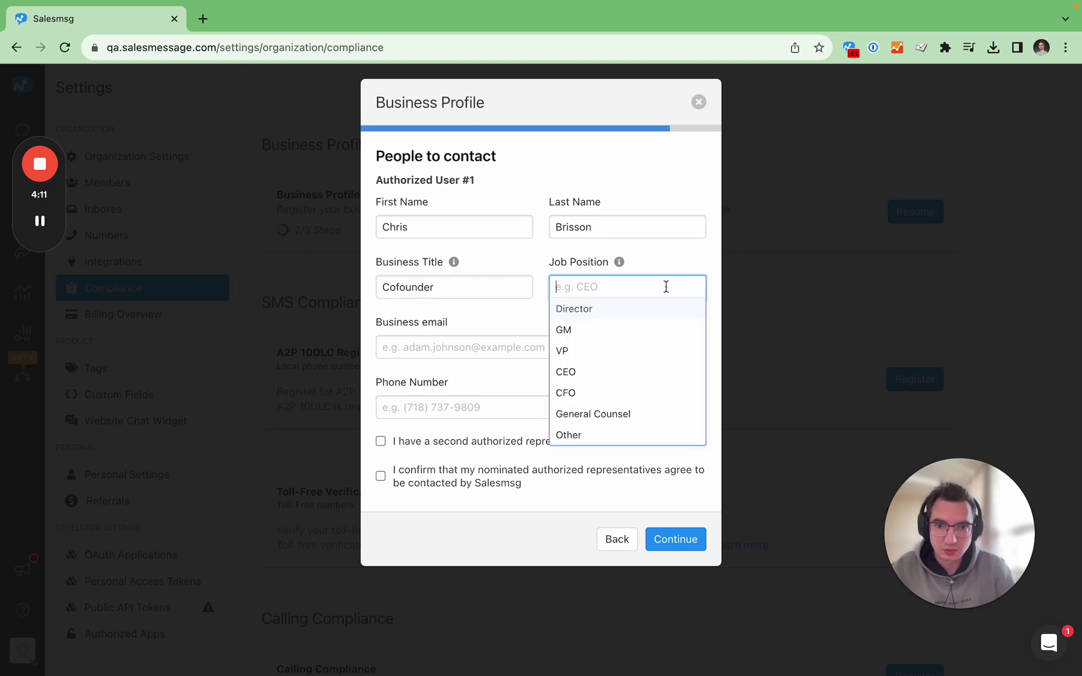
{"action": "left_click", "coordinate": [624, 372]}
{"action": "left_click", "coordinate": [513, 350]}
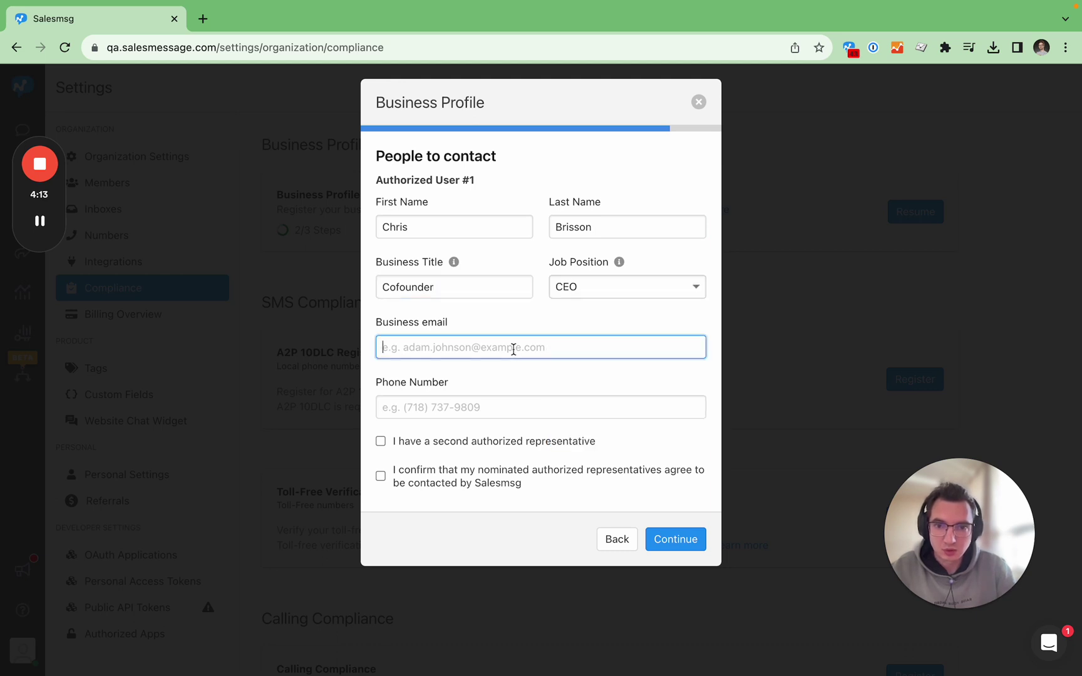
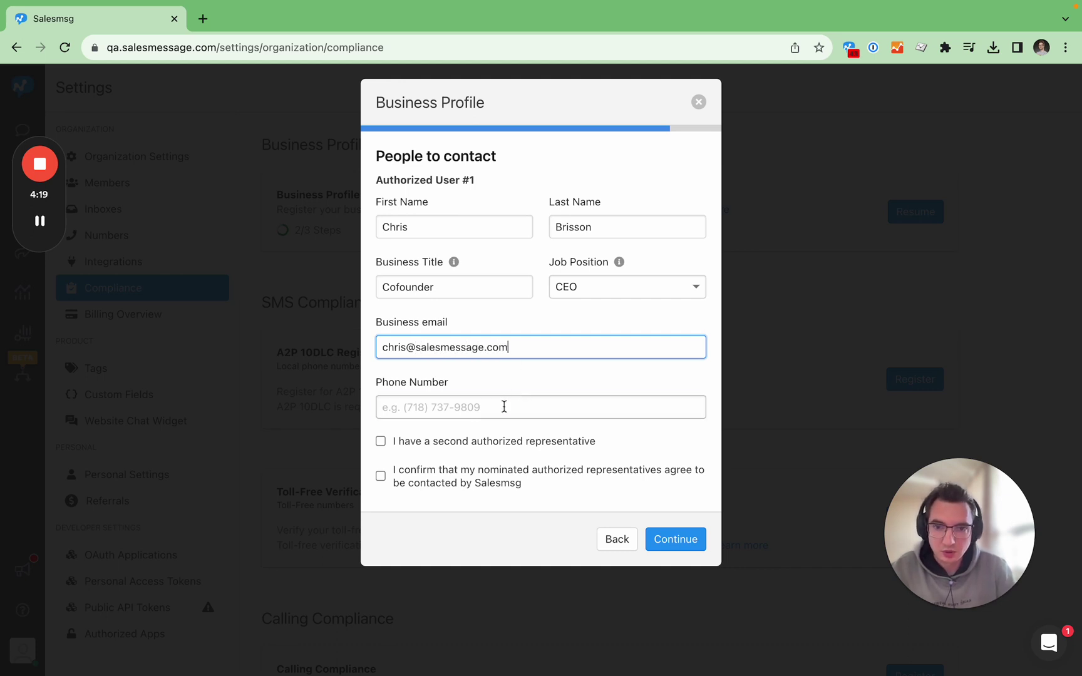
{"action": "left_click", "coordinate": [504, 407]}
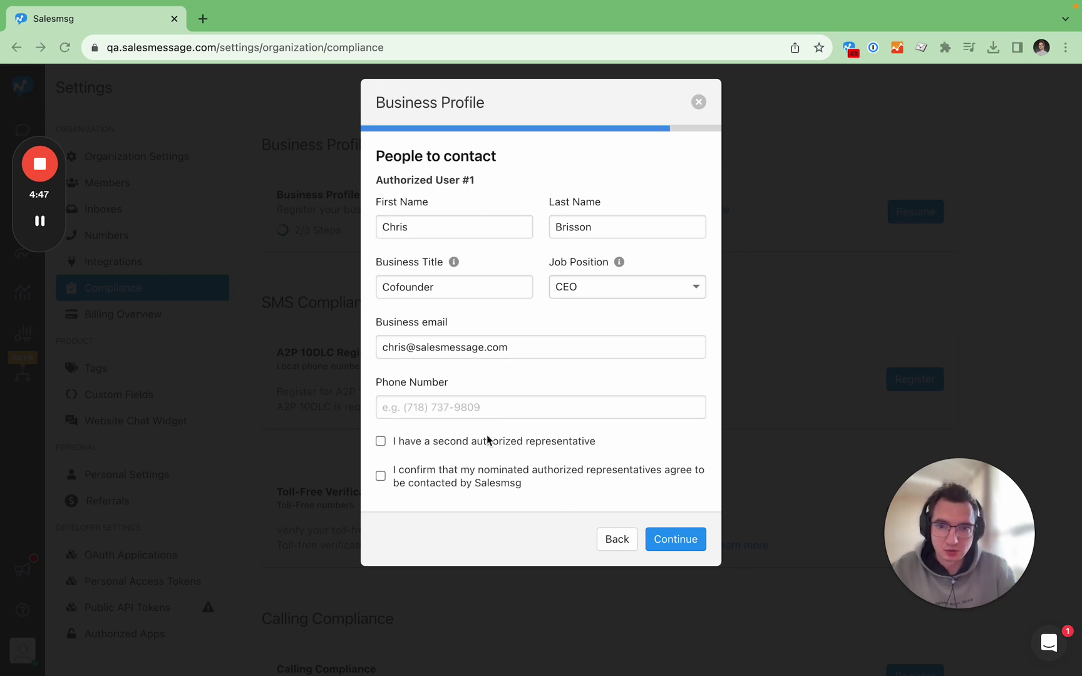
Paste the contact's phone number, keep one representative, confirm contact consent, and continue.
{"action": "left_click", "coordinate": [478, 414]}
{"action": "key", "text": "super+v"}
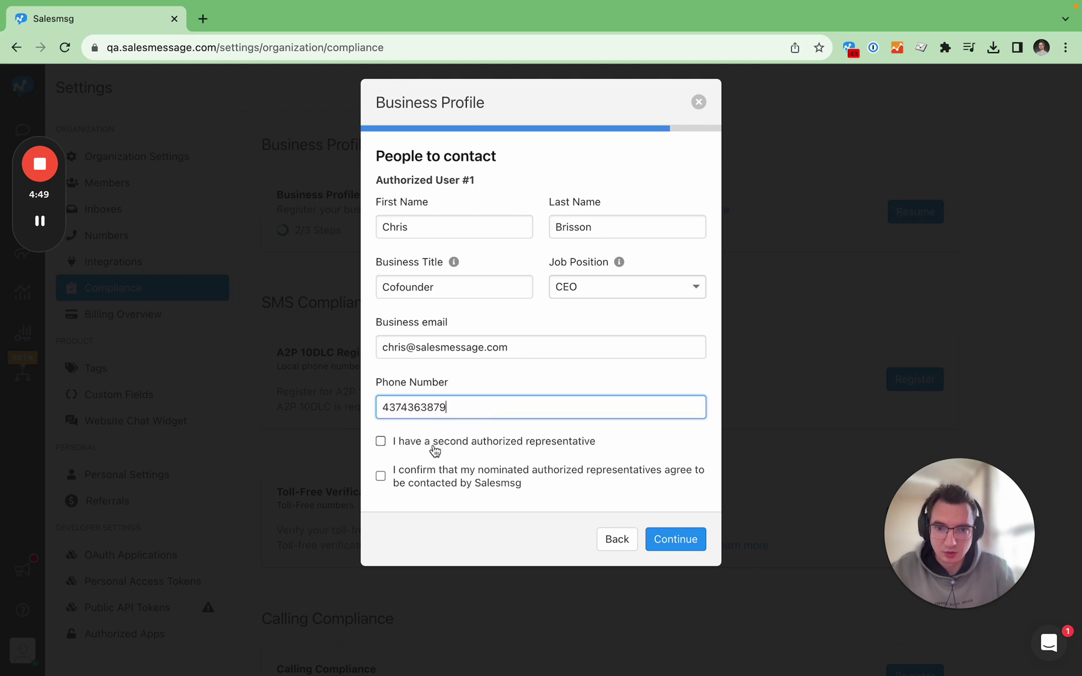
{"action": "left_click", "coordinate": [435, 443]}
{"action": "scroll", "coordinate": [520, 449], "scroll_direction": "down", "scroll_amount": 3}
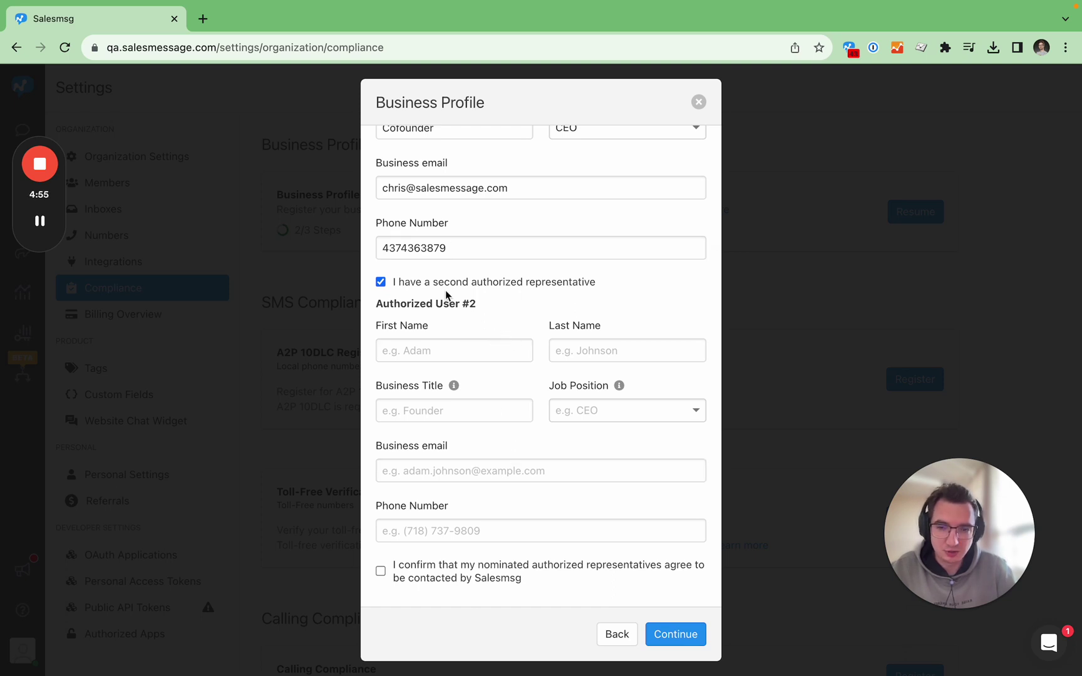
{"action": "left_click", "coordinate": [380, 282]}
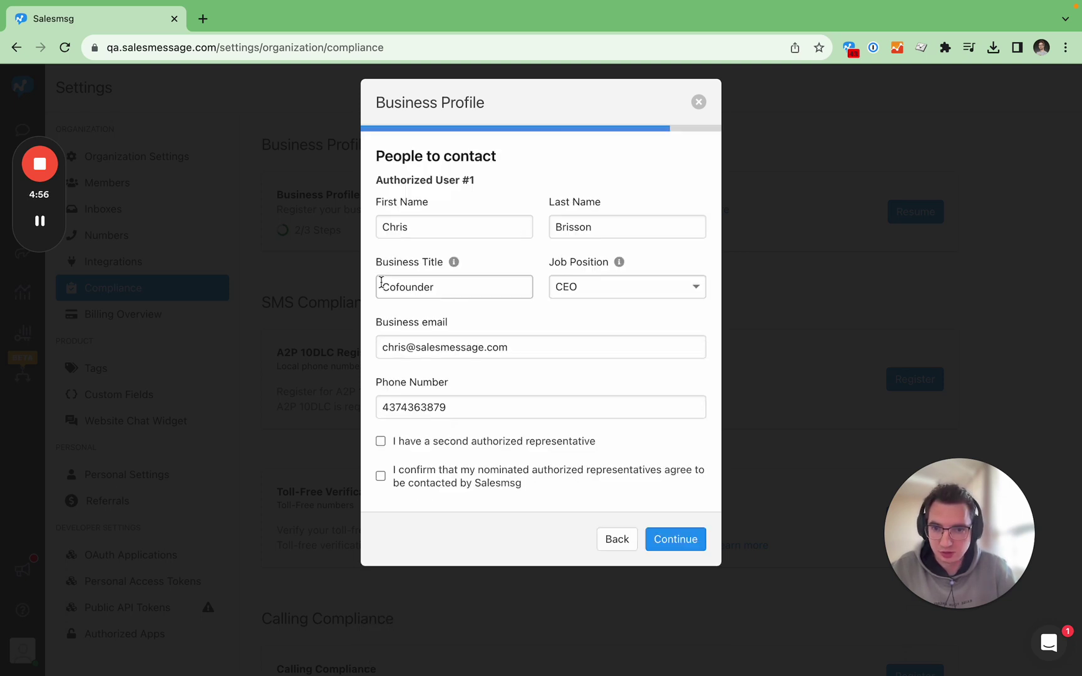
{"action": "left_click", "coordinate": [446, 483]}
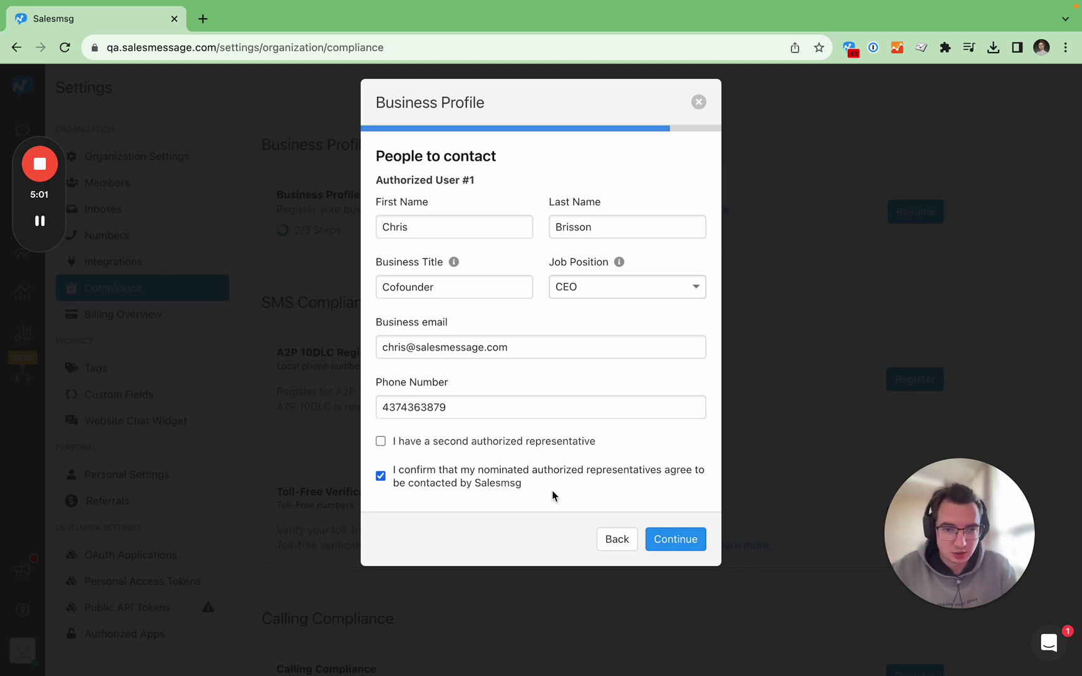
{"action": "left_click", "coordinate": [668, 542]}
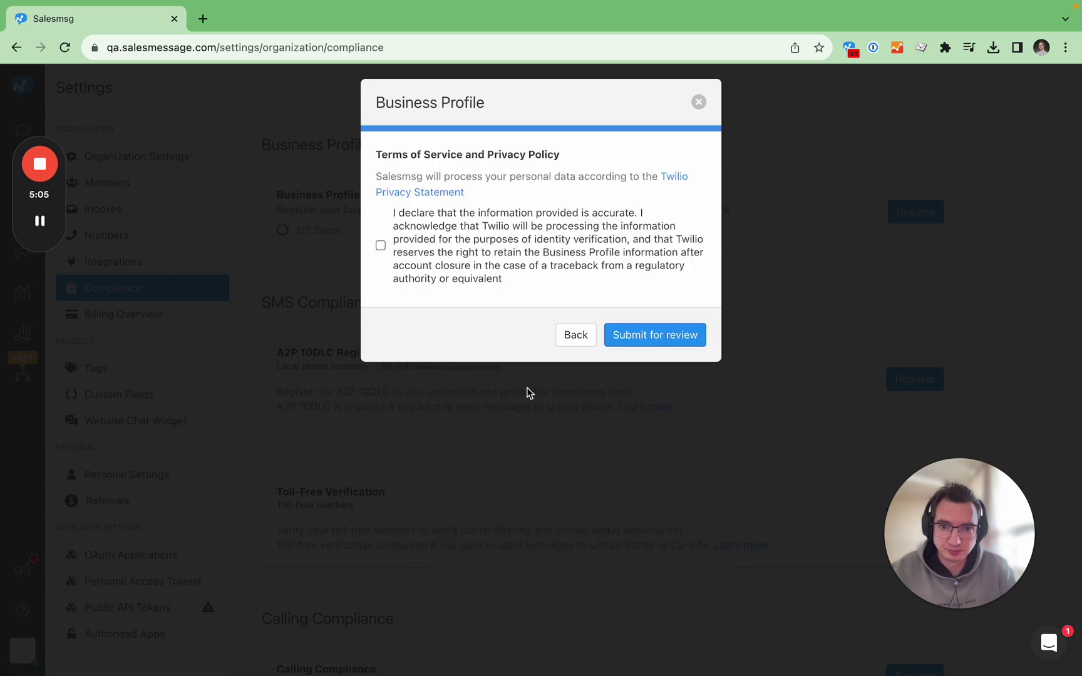
Accept the accuracy declaration and submit the Business Profile for review.
{"action": "left_click", "coordinate": [380, 246]}
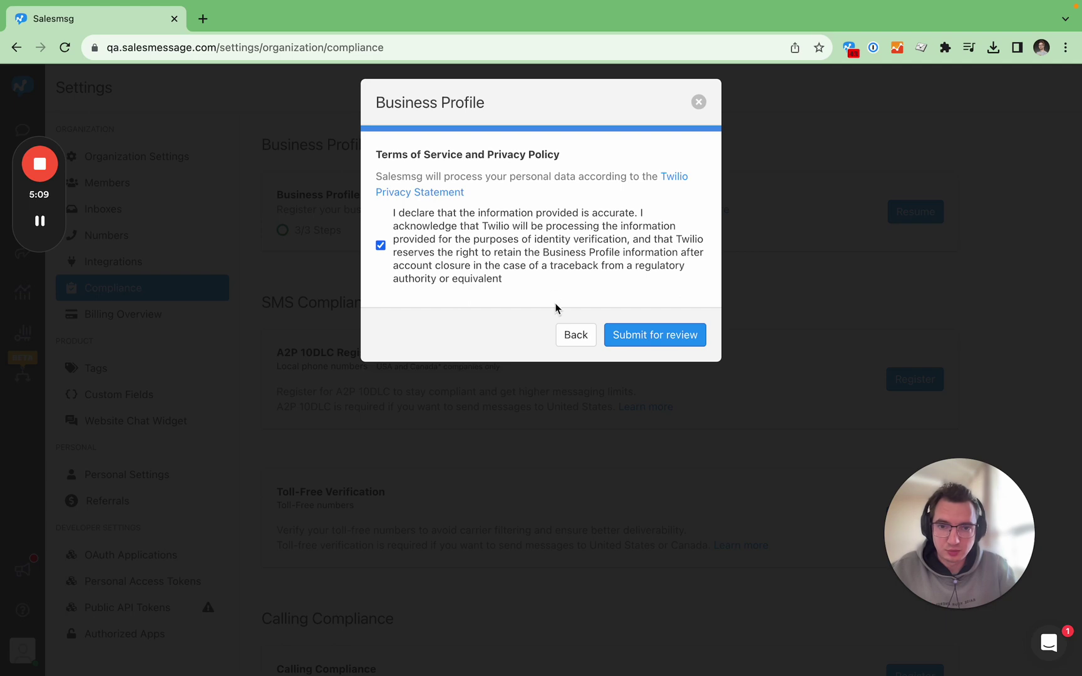
{"action": "left_click", "coordinate": [667, 339]}
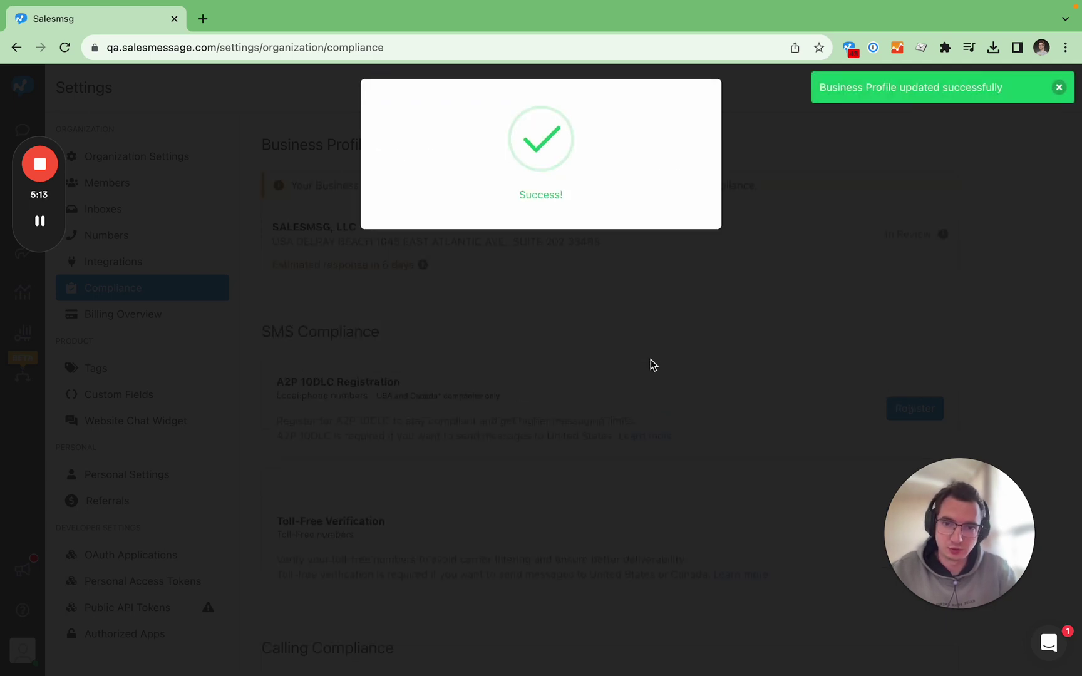
{"action": "scroll", "coordinate": [645, 402], "scroll_direction": "down", "scroll_amount": 3}
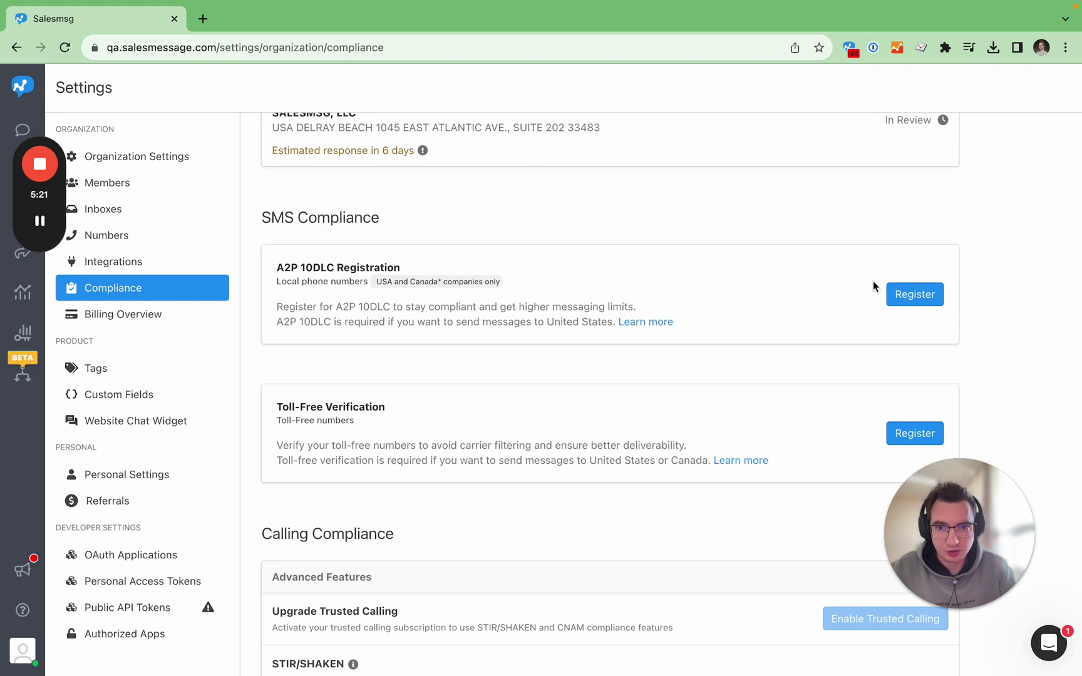
{"action": "left_click", "coordinate": [909, 299]}
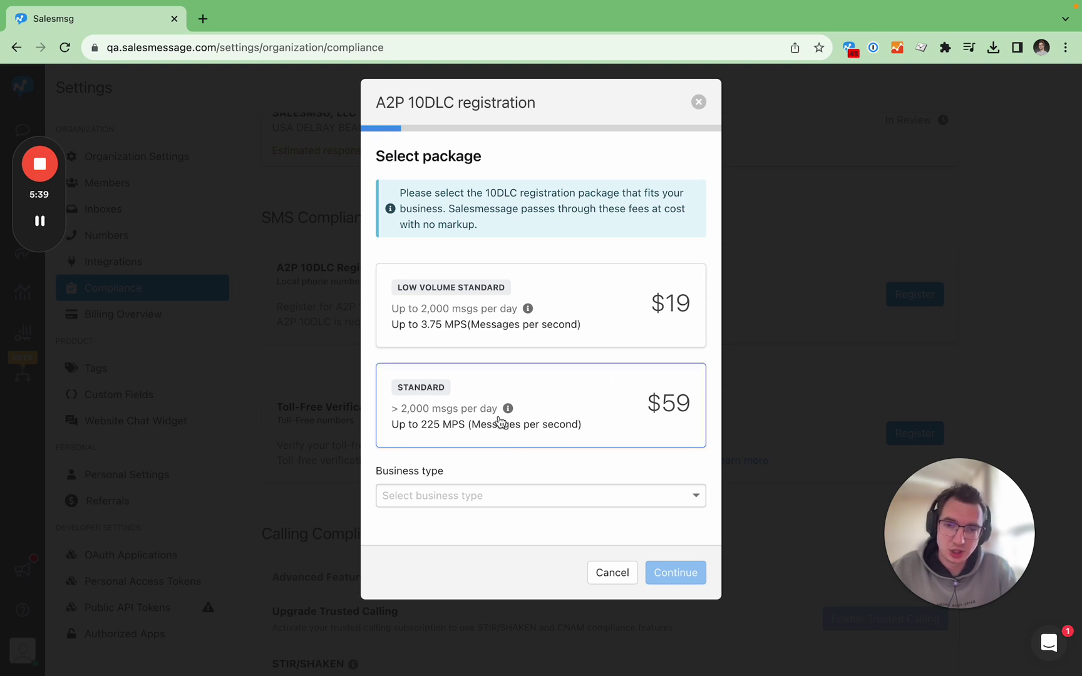
Choose the $19 Low Volume Standard package and set the business type to Private.
{"action": "left_click", "coordinate": [570, 325]}
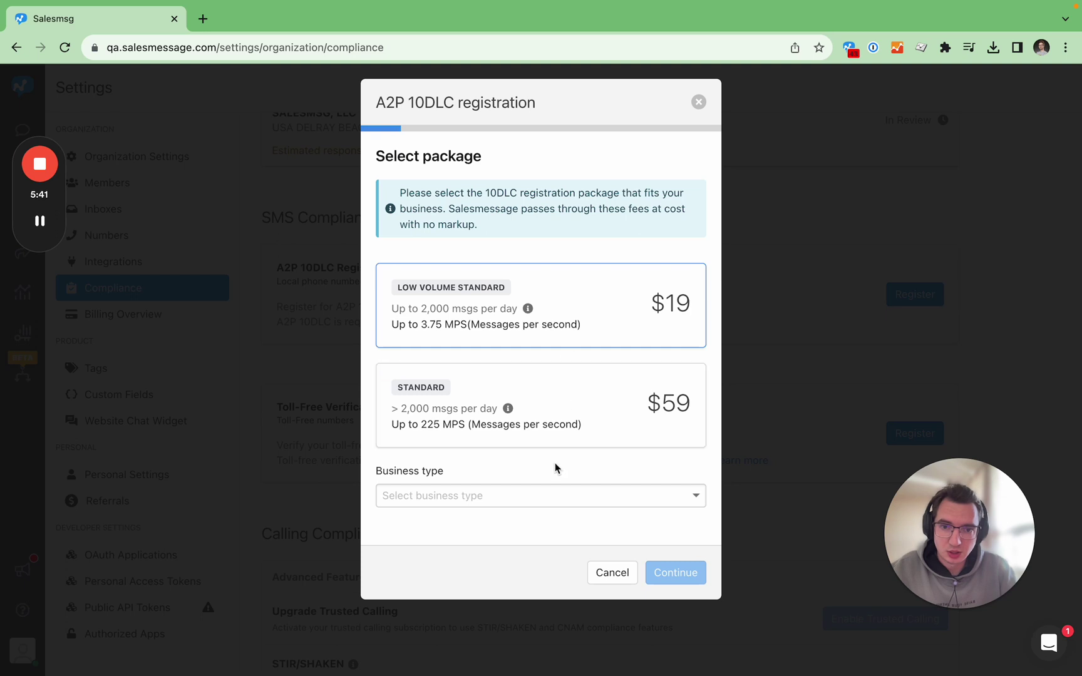
{"action": "left_click", "coordinate": [551, 495]}
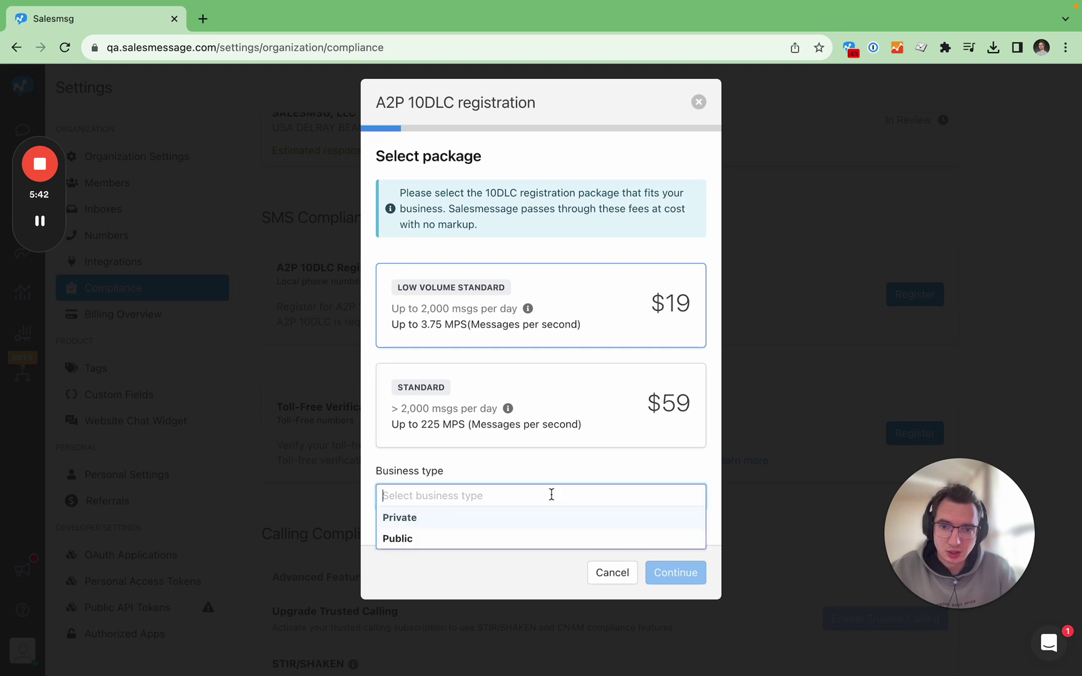
{"action": "left_click", "coordinate": [520, 537]}
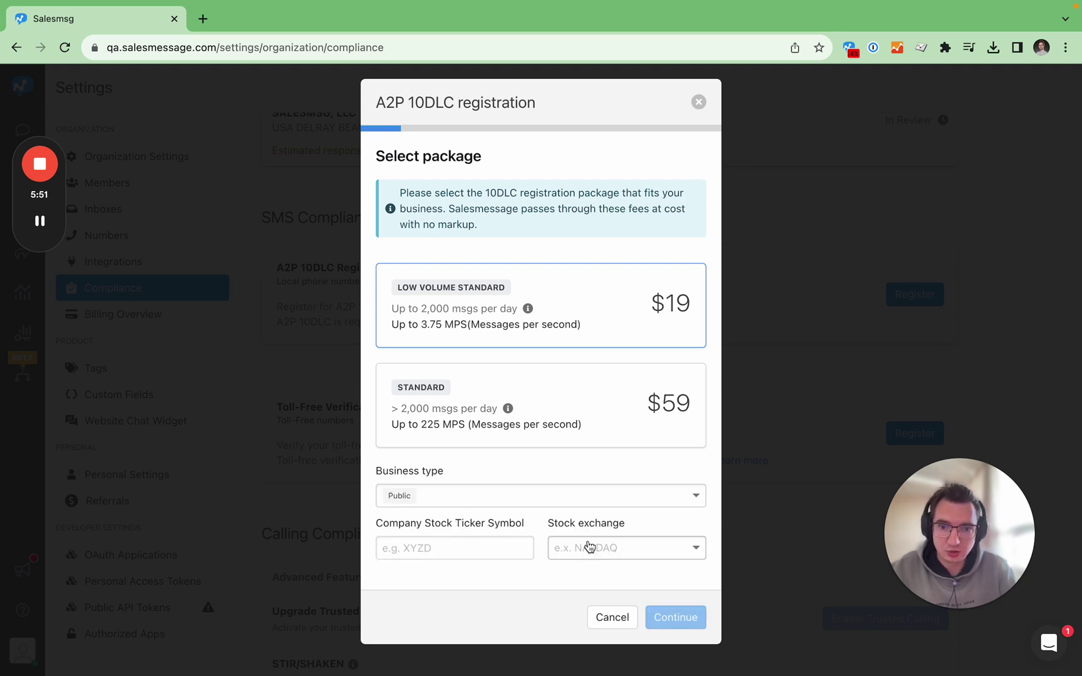
{"action": "left_click", "coordinate": [578, 499]}
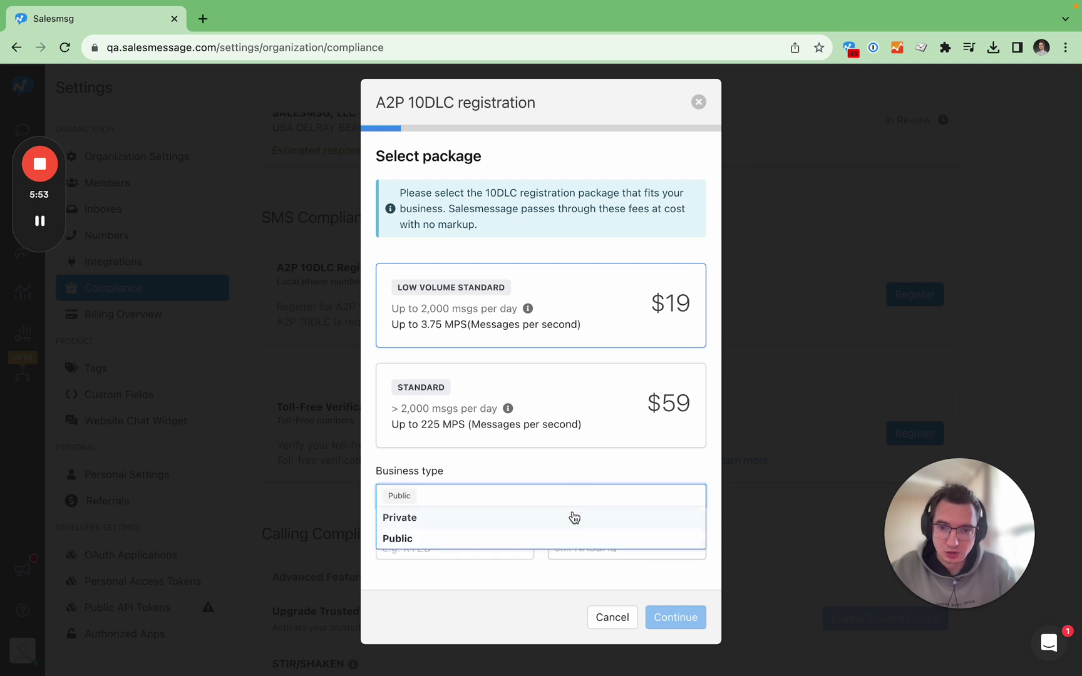
{"action": "left_click", "coordinate": [571, 517]}
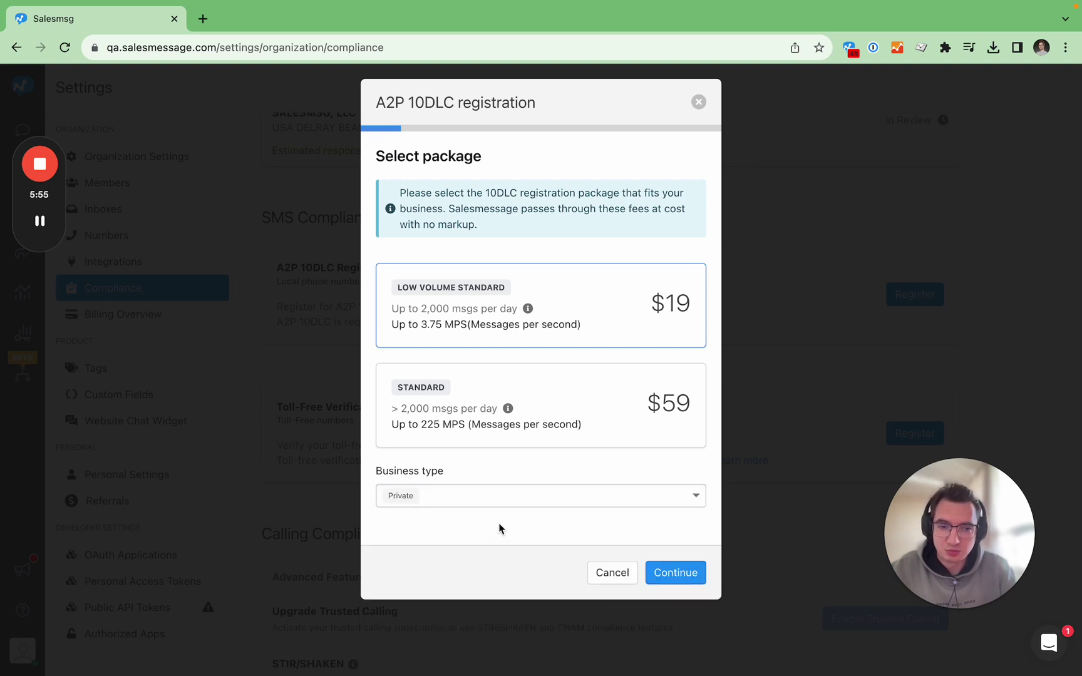
{"action": "left_click", "coordinate": [674, 572]}
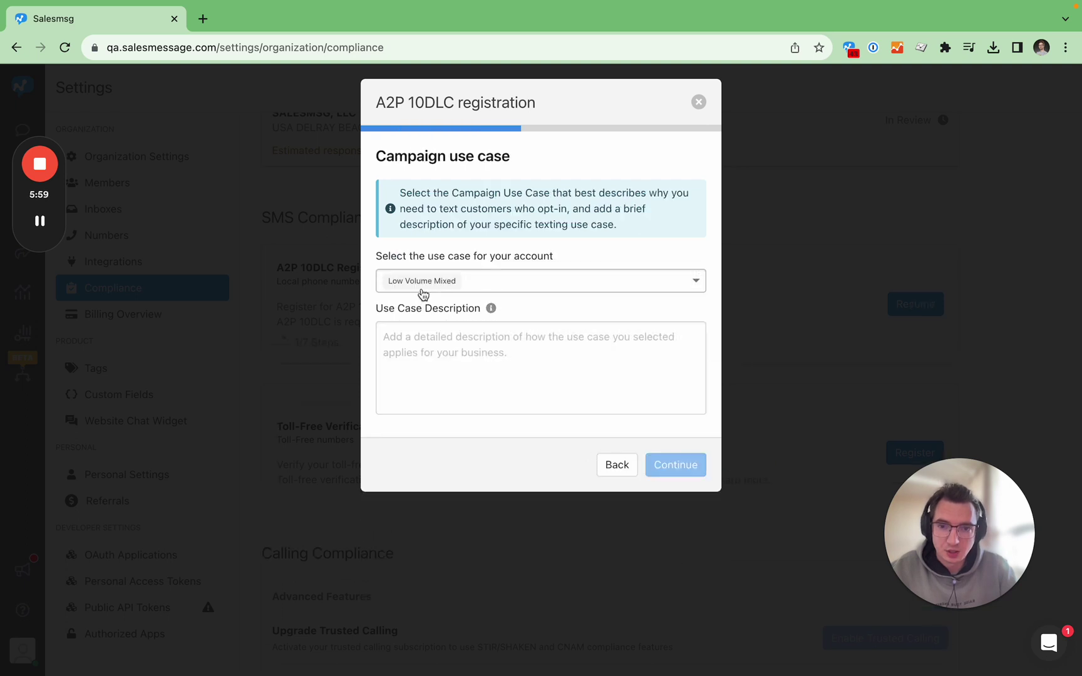
Select the Marketing use case and paste its customer care and promotions description.
{"action": "left_click", "coordinate": [520, 278]}
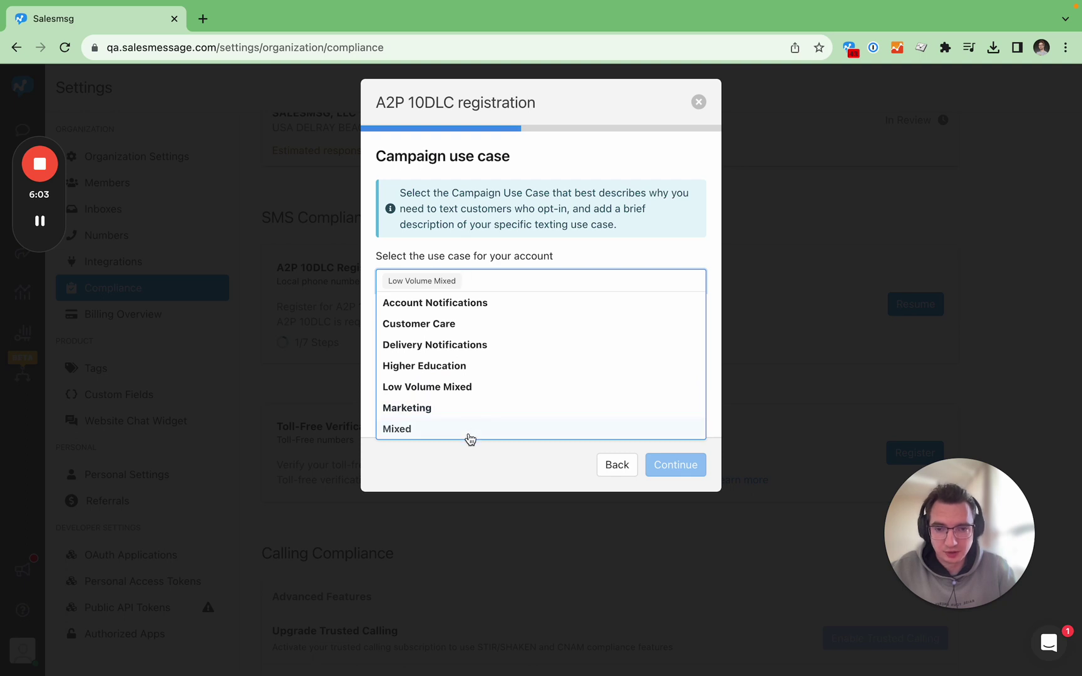
{"action": "left_click", "coordinate": [474, 410]}
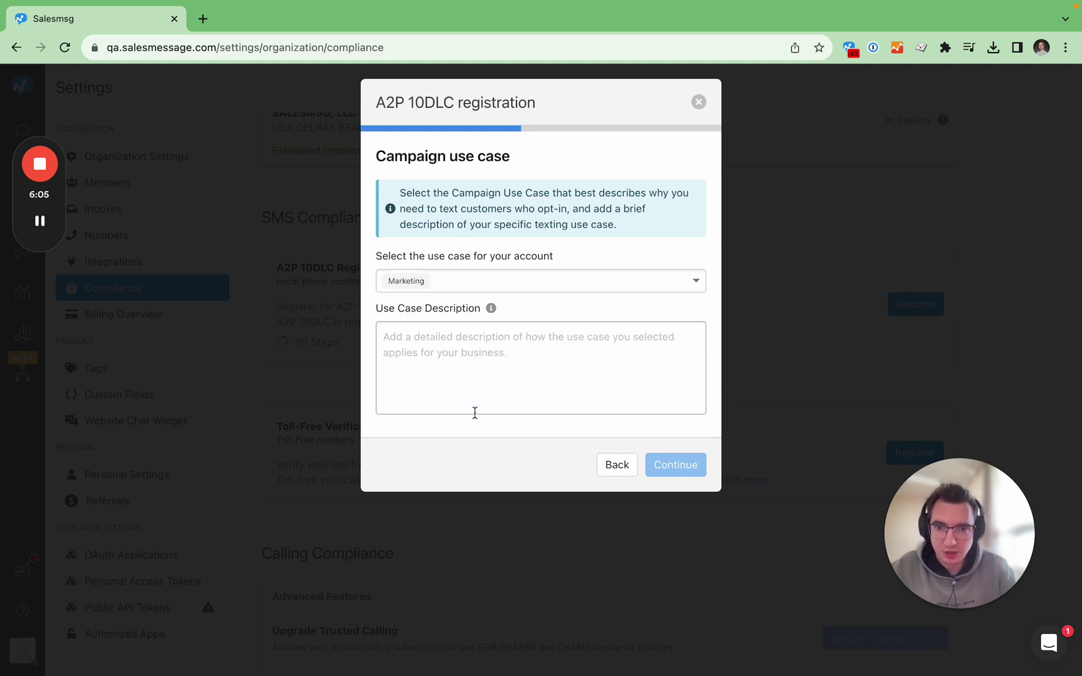
{"action": "left_click", "coordinate": [421, 355]}
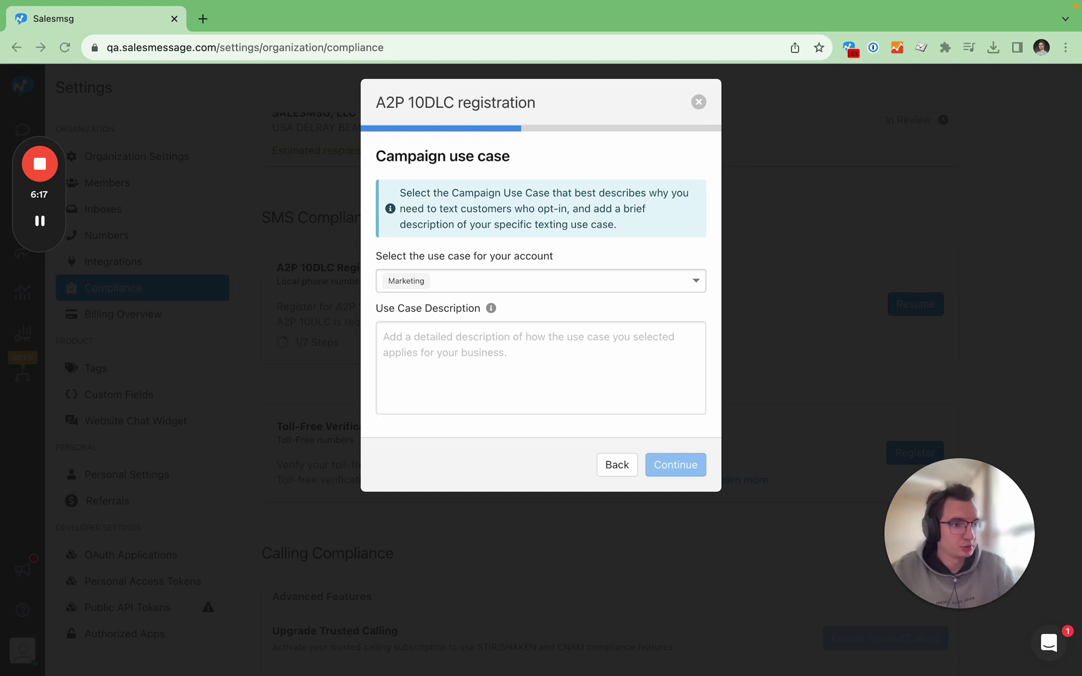
{"action": "left_click", "coordinate": [490, 369]}
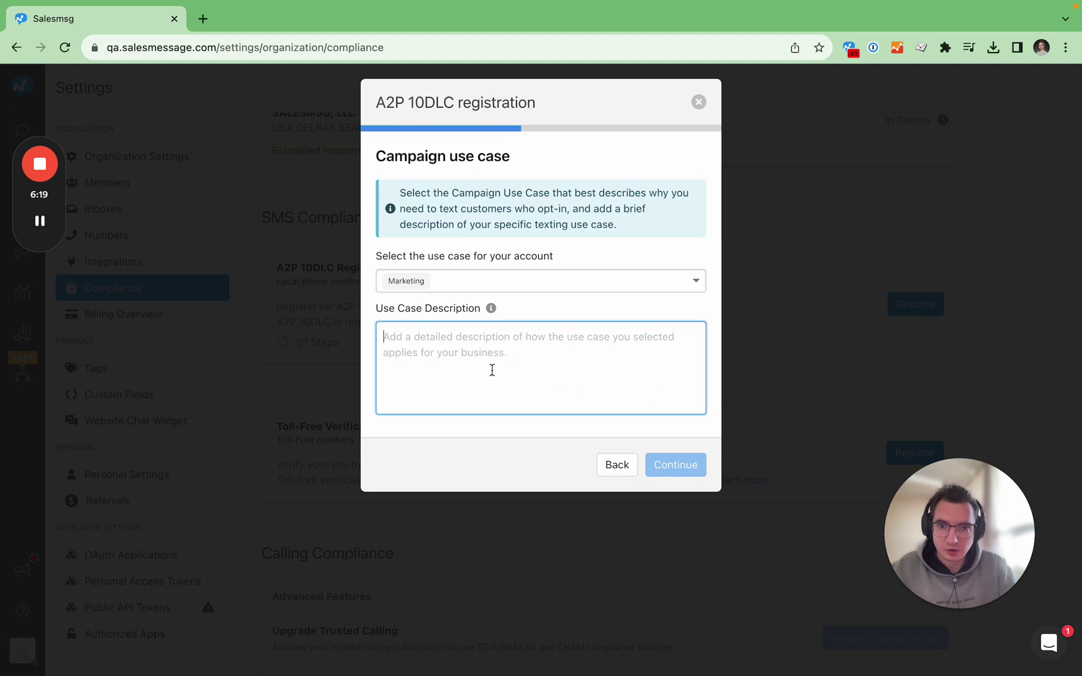
{"action": "type", "text": "Text messaging will be used for customer care and marketing promotions."}
{"action": "key", "text": "BackSpace"}
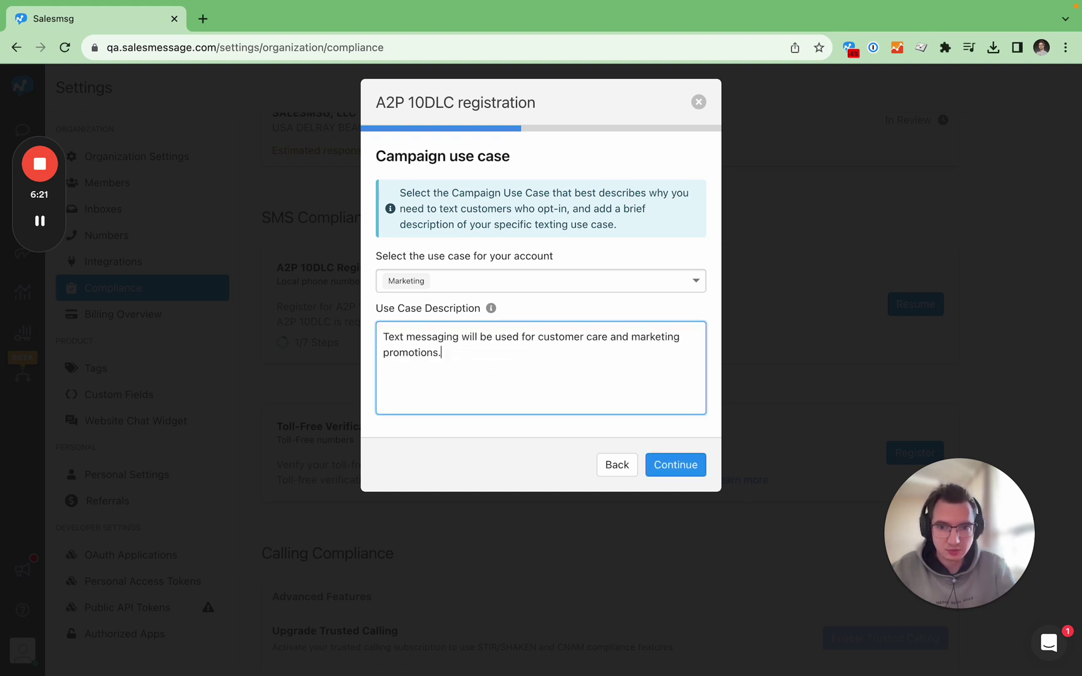
{"action": "left_click", "coordinate": [656, 471]}
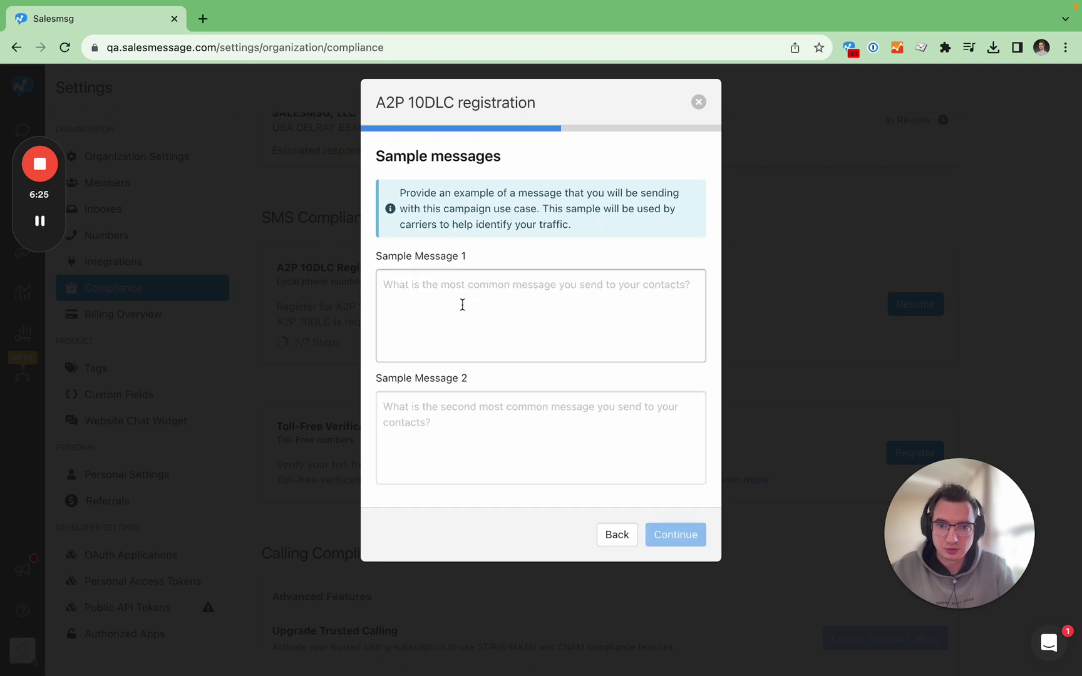
Paste the demo-form subscription text into Sample Message 1 and the demo-call confirmation into Sample Message 2, then continue.
{"action": "left_click", "coordinate": [472, 335]}
{"action": "left_click", "coordinate": [471, 432]}
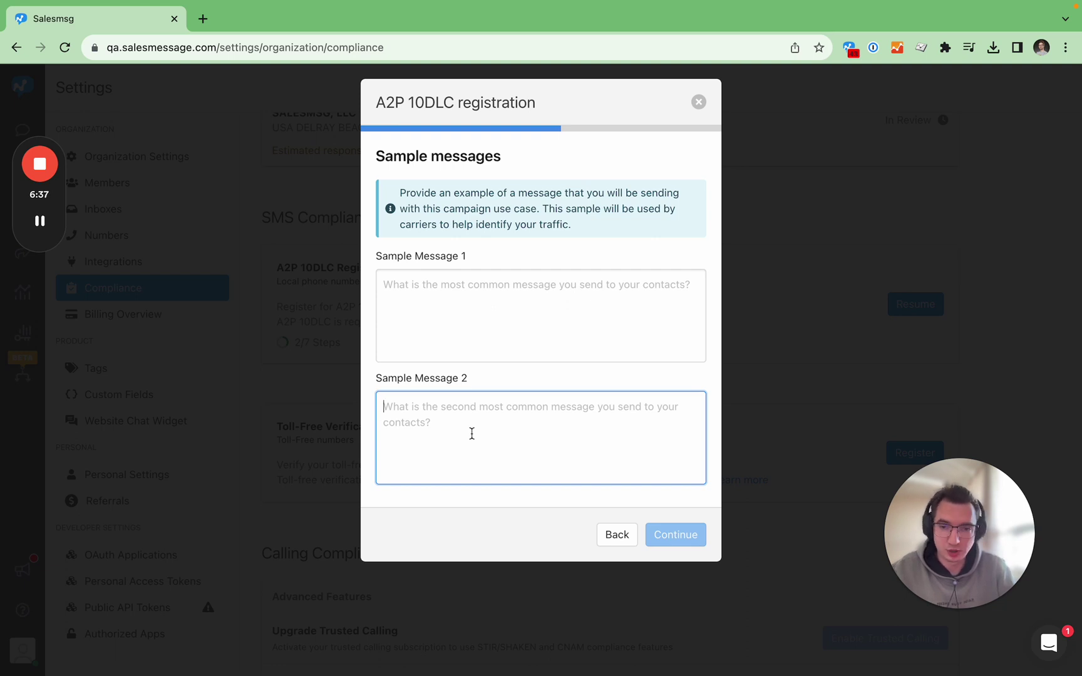
{"action": "left_click", "coordinate": [467, 334]}
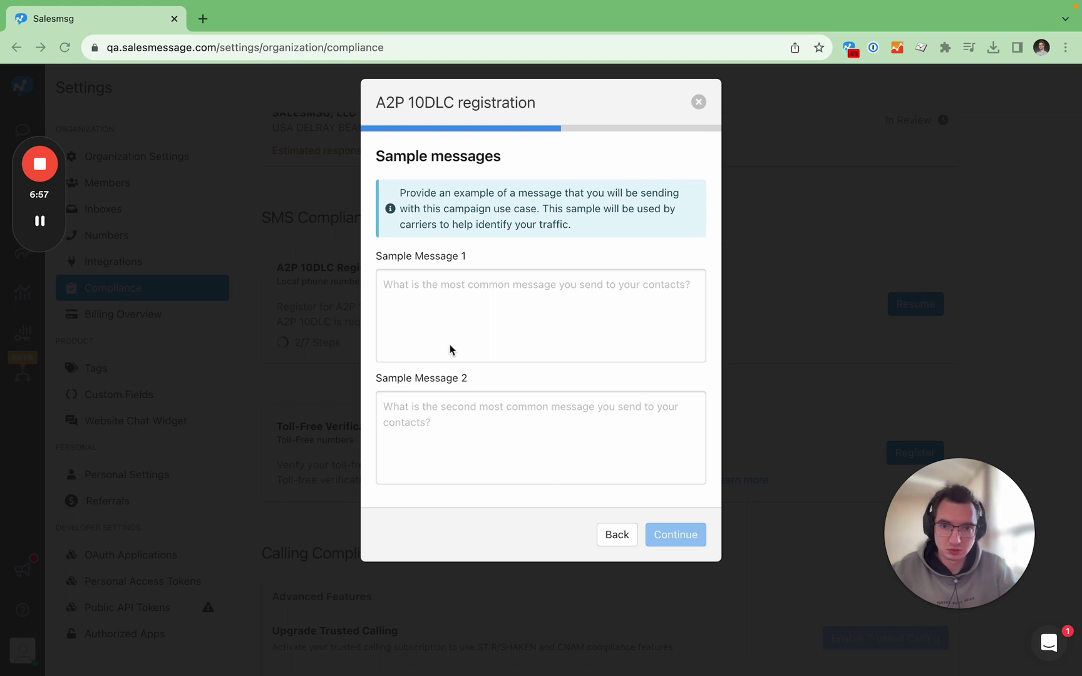
{"action": "left_click", "coordinate": [428, 319]}
{"action": "type", "text": "Thank you for filling in Salesmsg demo form and subscribing to our texting notifications. To end messaging from us, you may always Reply with STOP."}
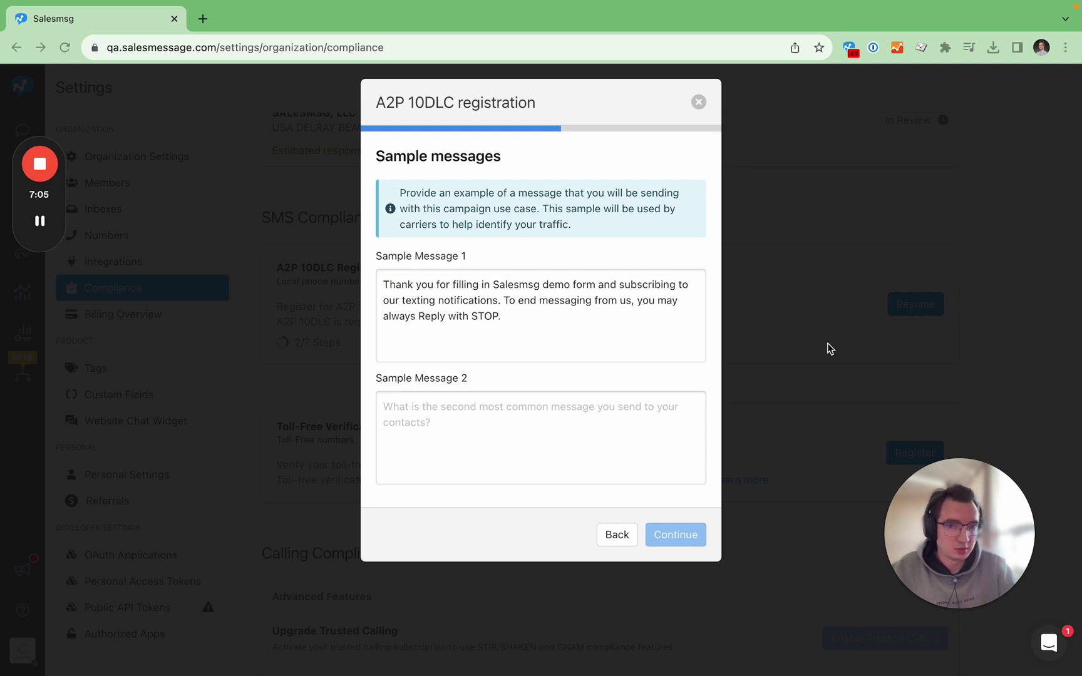
{"action": "left_click", "coordinate": [563, 431]}
{"action": "type", "text": "This is Salesmsg. We would like to let you know that your demo call for MM/YY/ZZZZ at HH:MM is confirmed. Reply STOP to opt-out."}
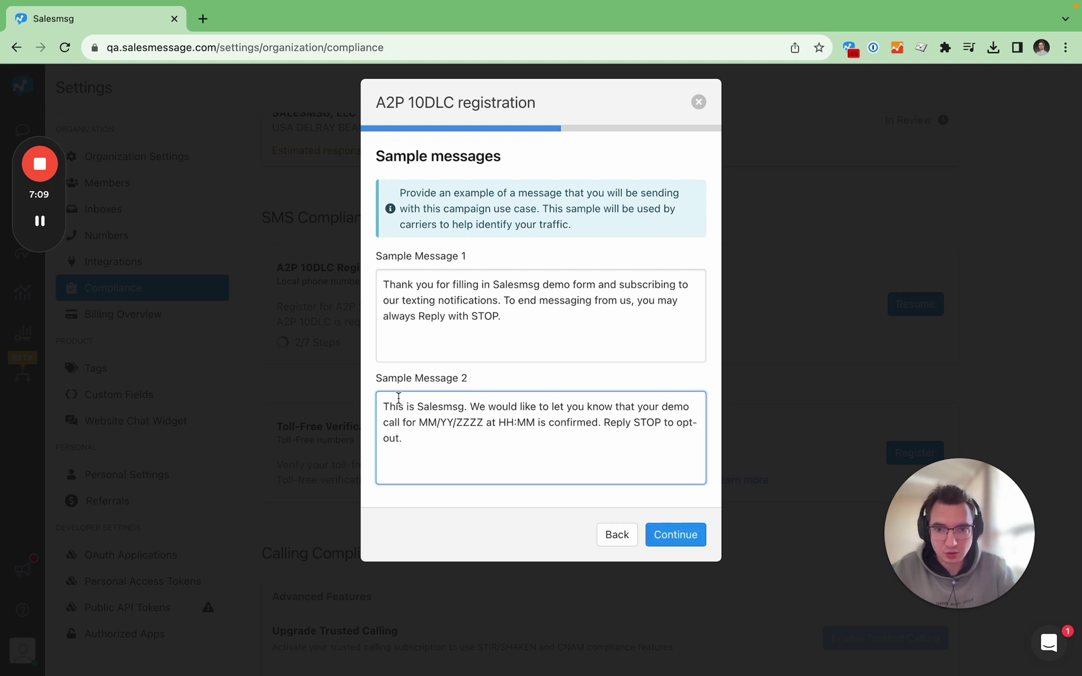
{"action": "left_click_drag", "start_coordinate": [491, 283], "coordinate": [422, 319]}
{"action": "left_click", "coordinate": [467, 317]}
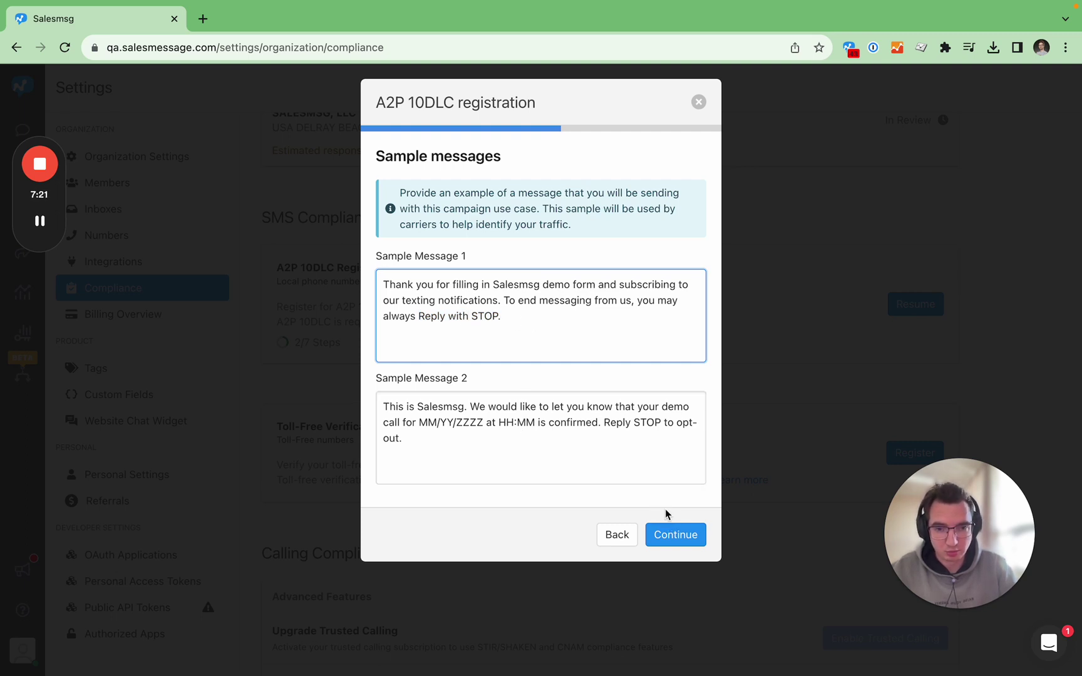
{"action": "left_click", "coordinate": [667, 534]}
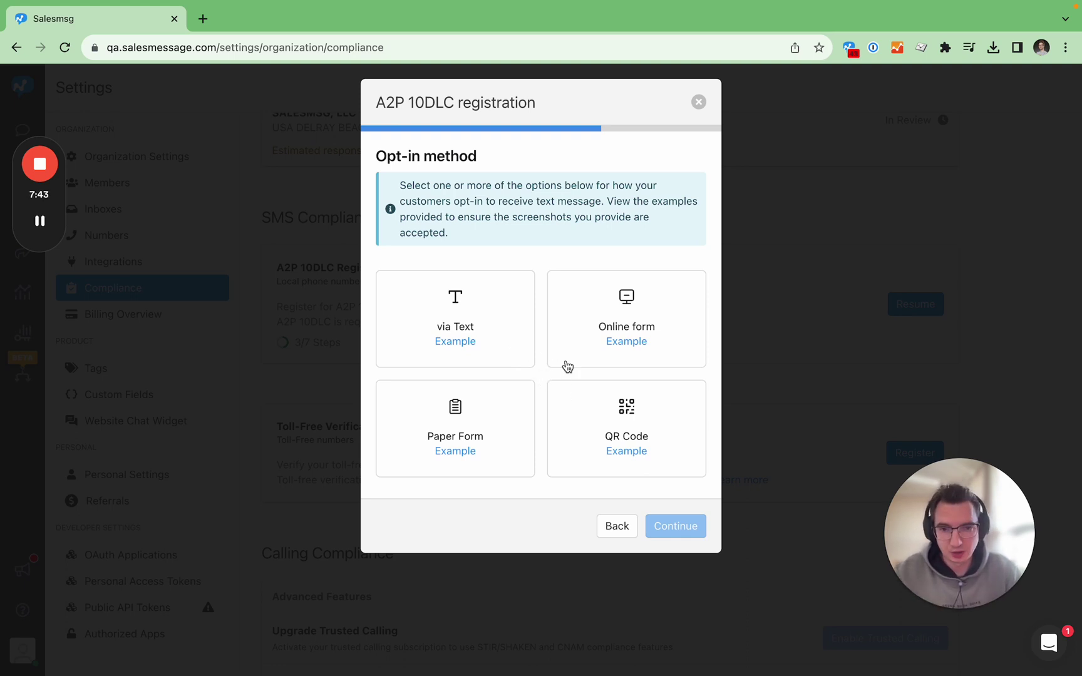
Leave Online form as the sole opt-in method, deselecting via Text, QR Code and Paper Form, then continue.
{"action": "left_click", "coordinate": [502, 362]}
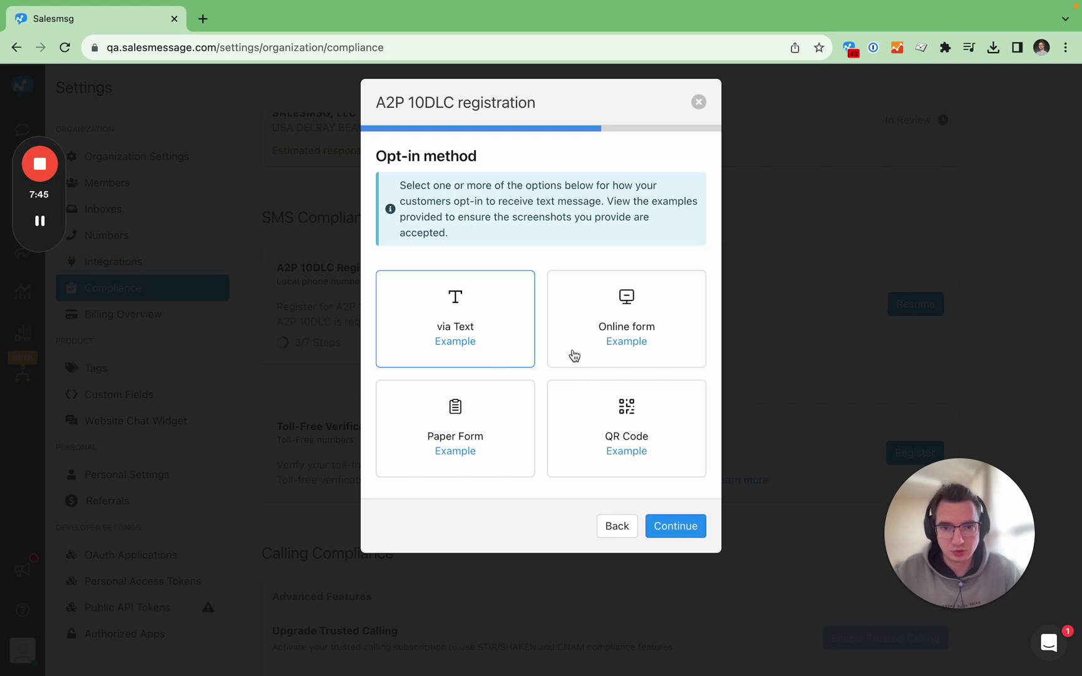
{"action": "left_click", "coordinate": [573, 356]}
{"action": "left_click", "coordinate": [570, 414]}
{"action": "left_click", "coordinate": [509, 409]}
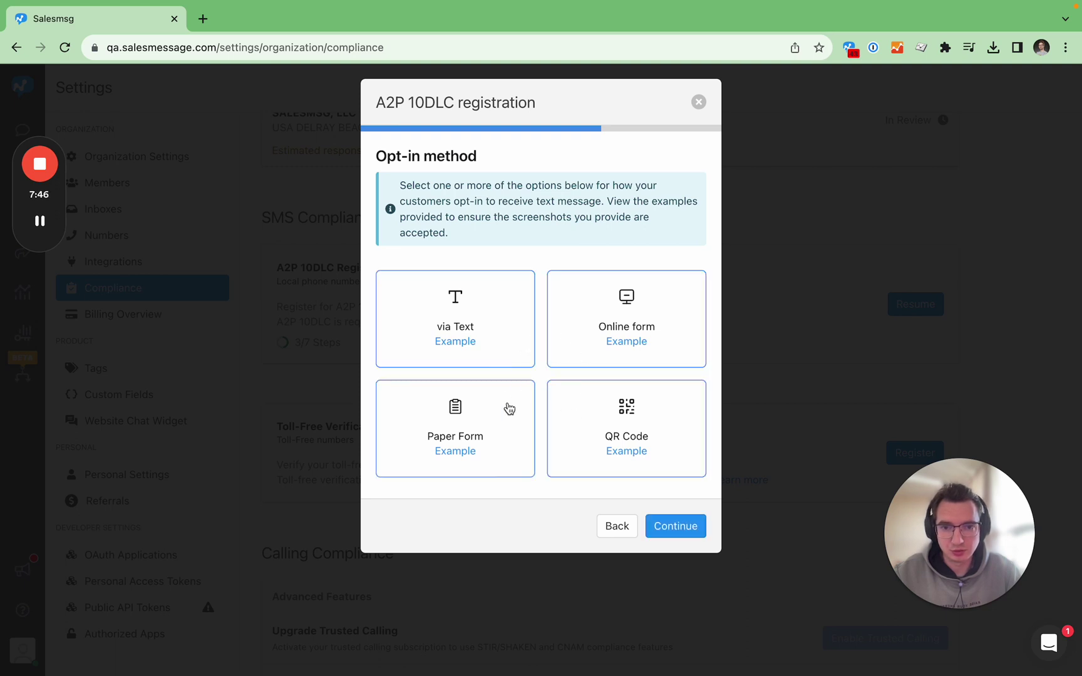
{"action": "left_click", "coordinate": [523, 363]}
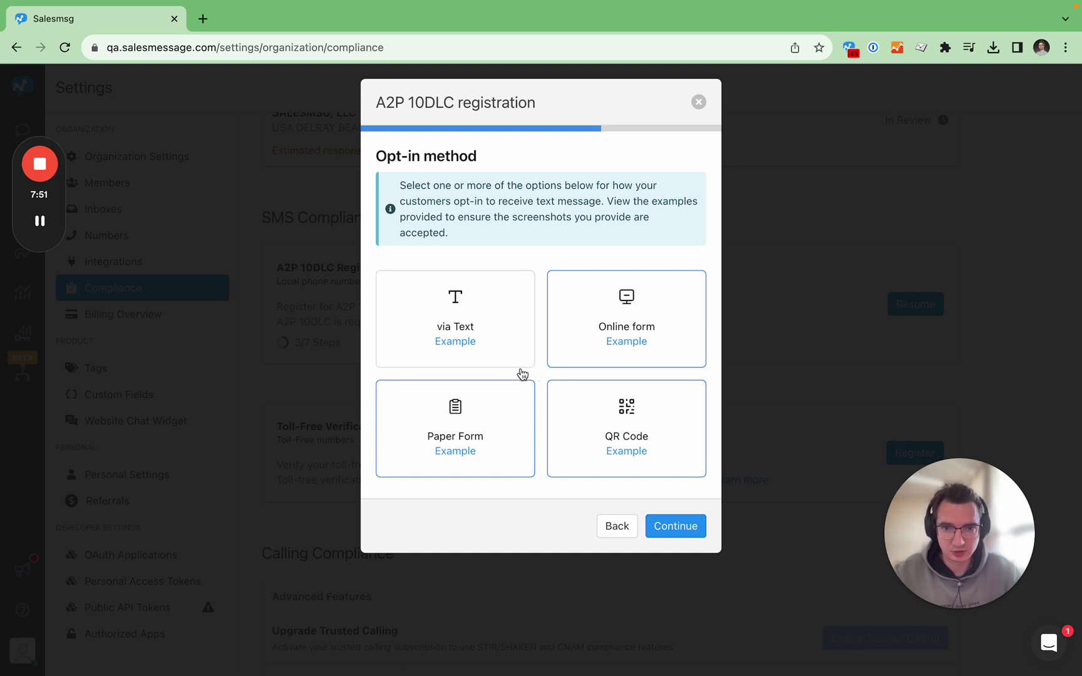
{"action": "left_click", "coordinate": [522, 399]}
{"action": "left_click", "coordinate": [579, 396]}
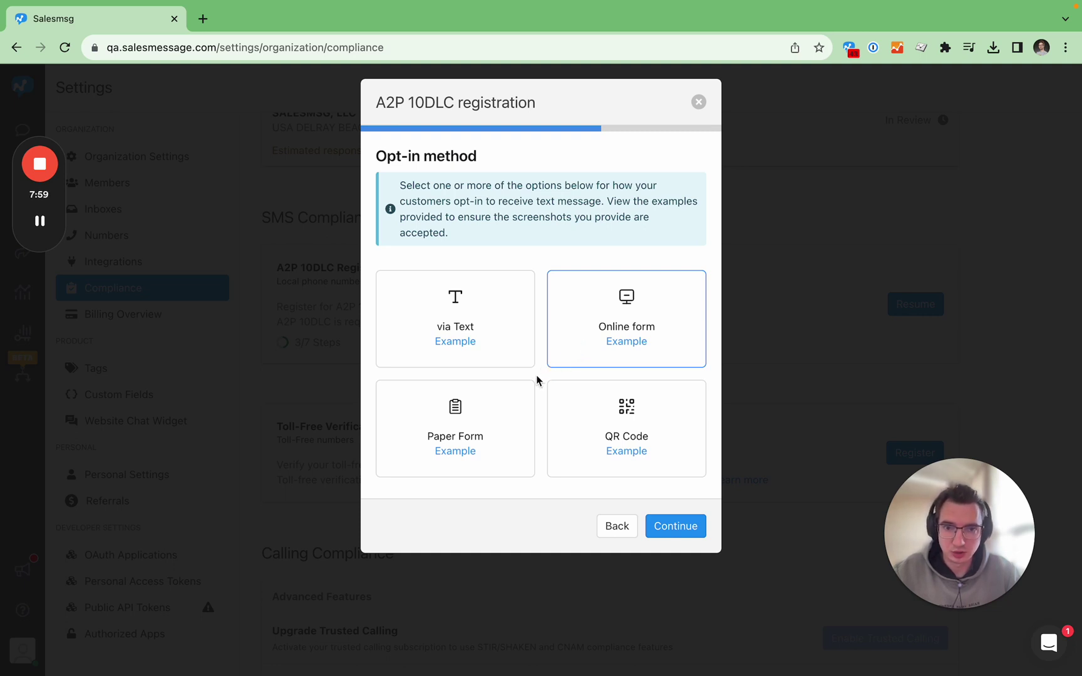
{"action": "left_click", "coordinate": [663, 524]}
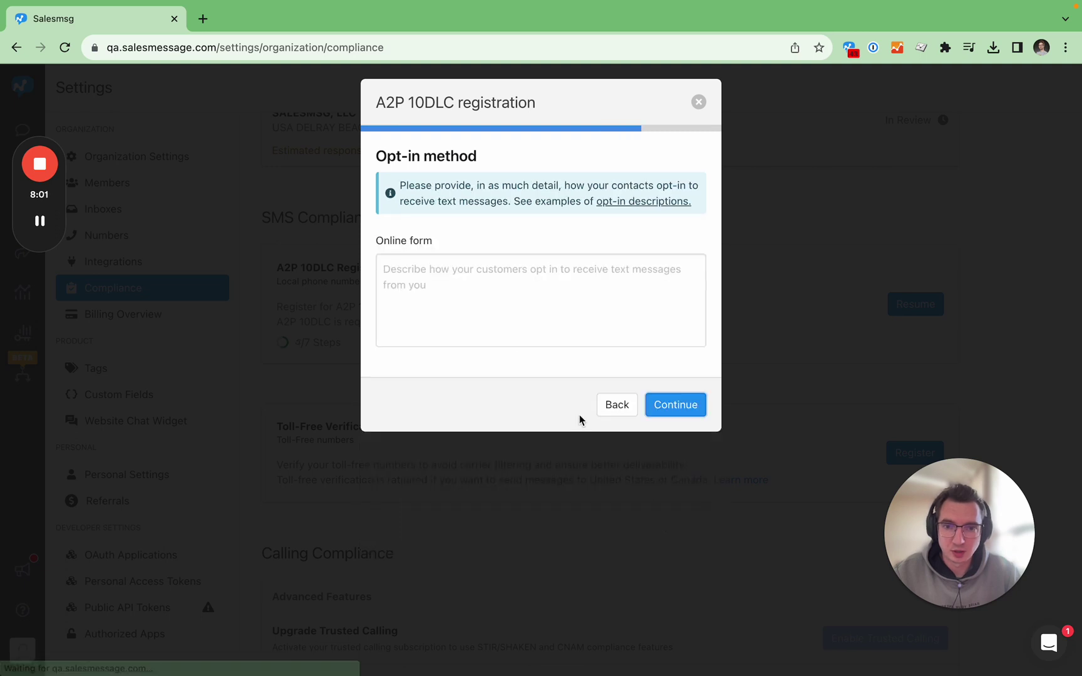
Paste the website demo-form consent description into the Online form box and continue.
{"action": "left_click", "coordinate": [490, 297]}
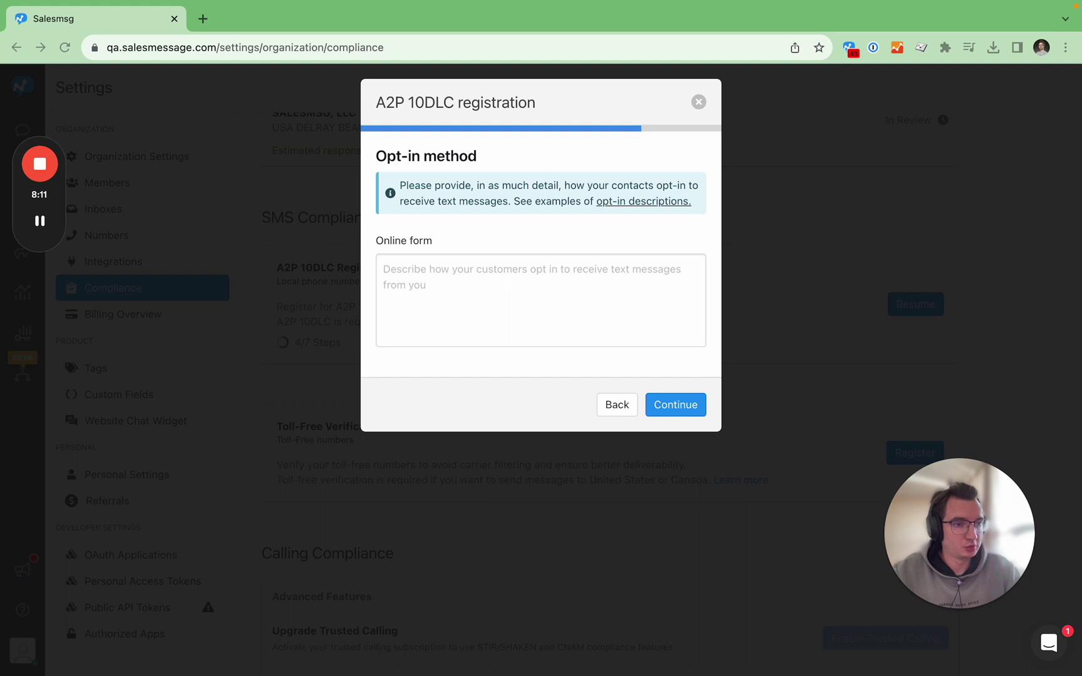
{"action": "left_click", "coordinate": [500, 316]}
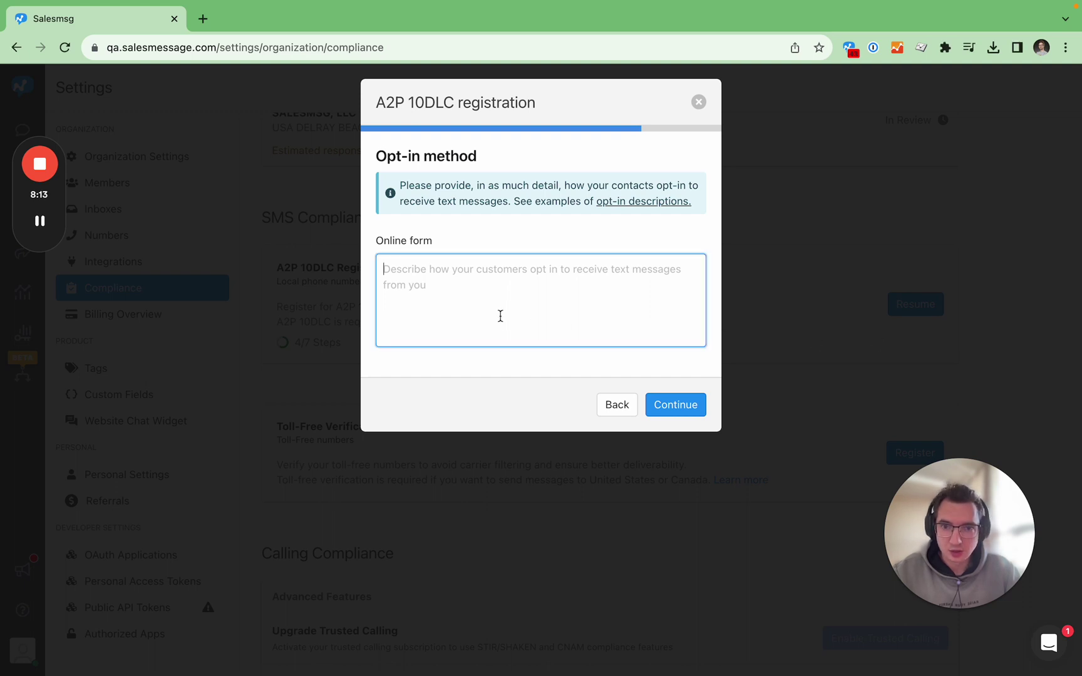
{"action": "type", "text": "The user fills out a demo form form on www.salesmessage.com where they give consent to receive text messages.  The consent is given as a box they can check to receive product updates and/or marketing messages."}
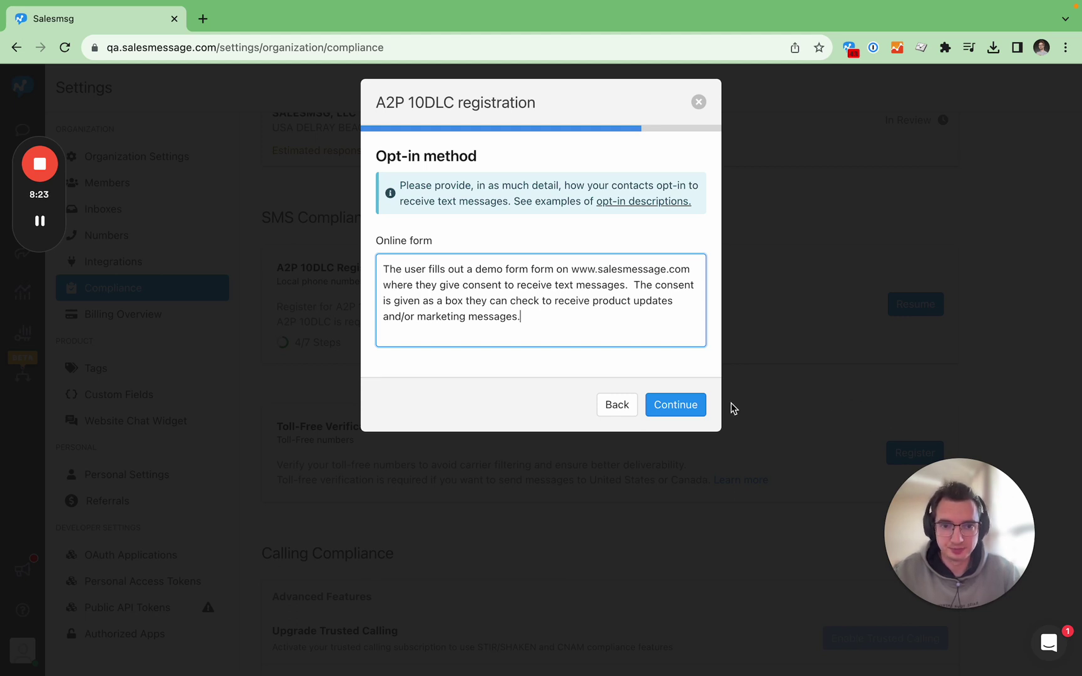
{"action": "left_click", "coordinate": [684, 409]}
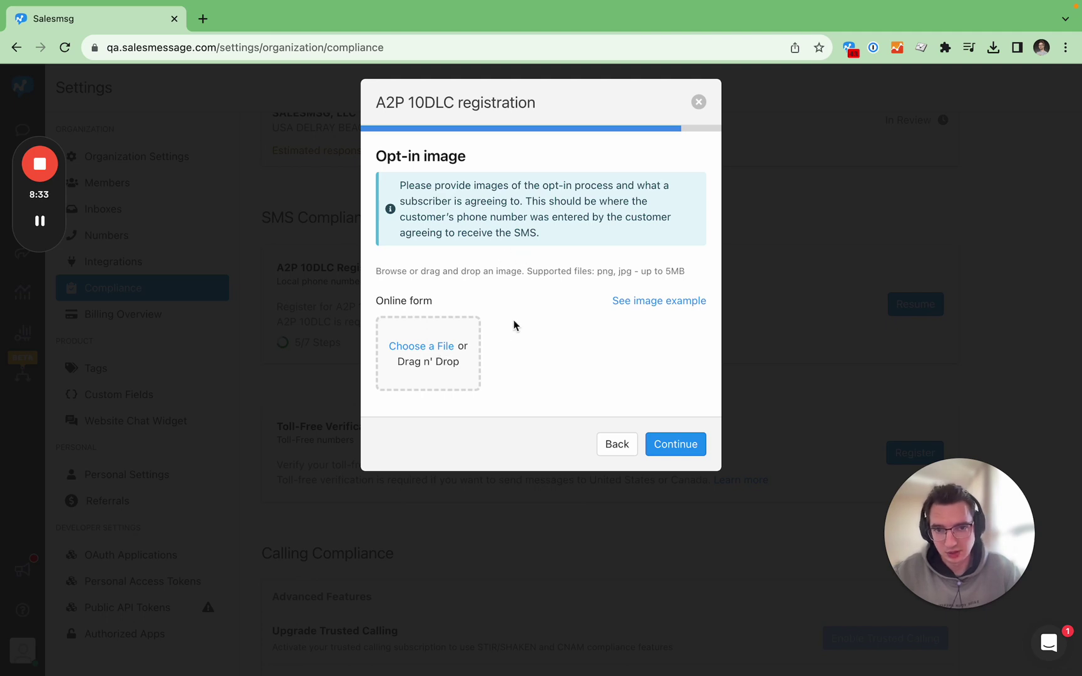
Upload the Salesmsg demo-form .jpg screenshot as the opt-in image and continue to the Order Summary.
{"action": "left_click", "coordinate": [531, 354]}
{"action": "left_click", "coordinate": [477, 249]}
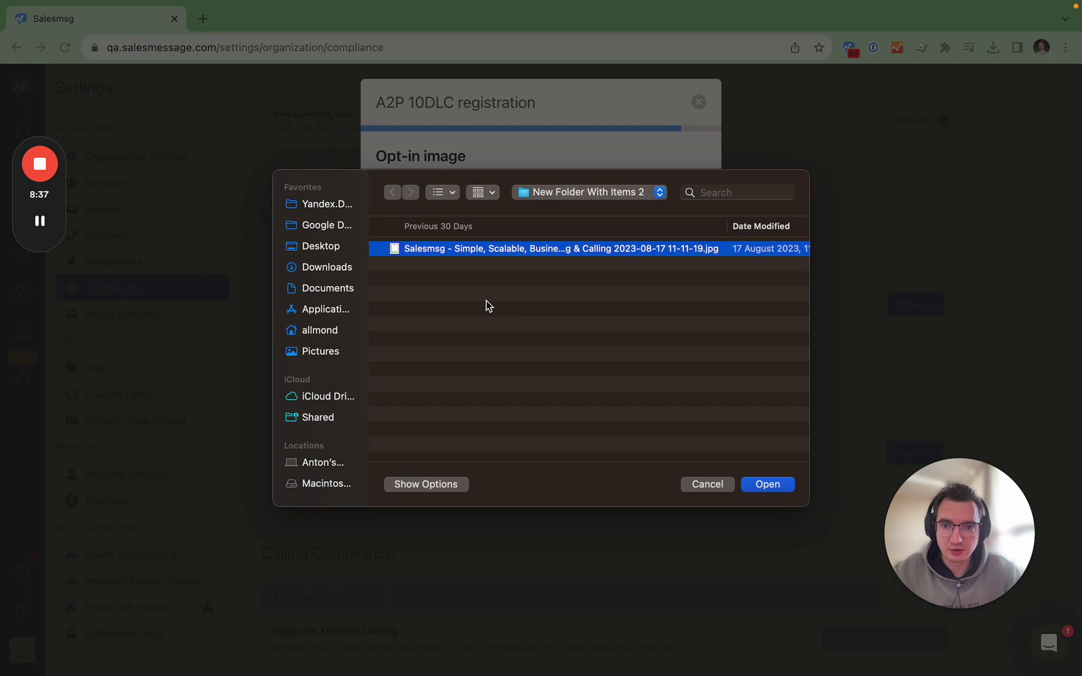
{"action": "key", "text": "space"}
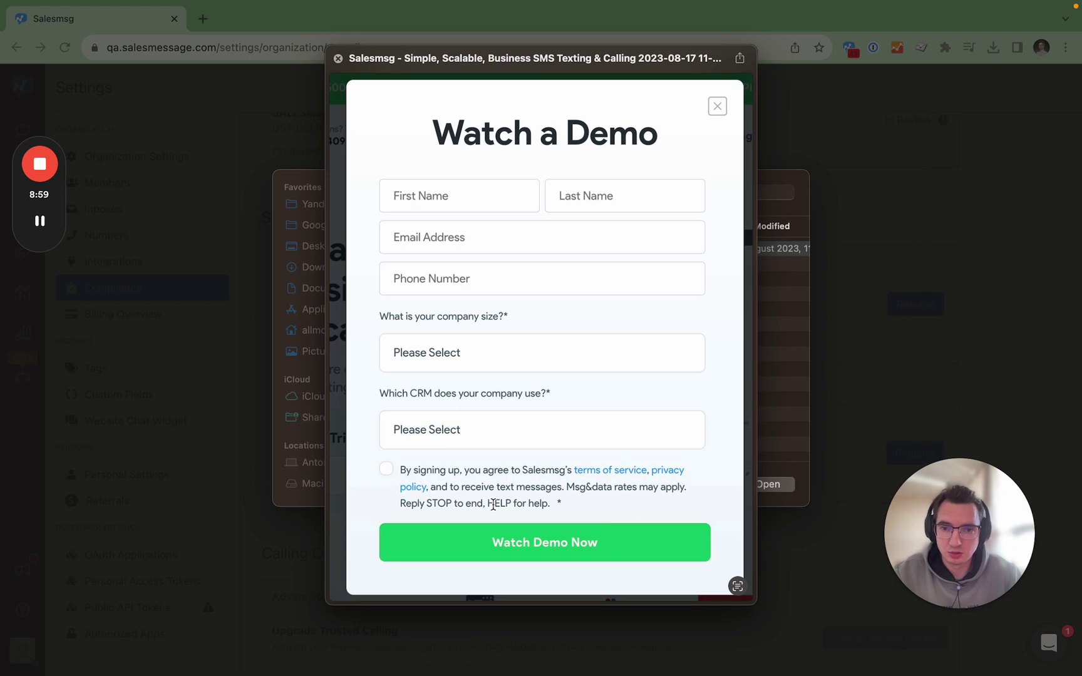
{"action": "key", "text": "space"}
{"action": "left_click", "coordinate": [762, 483]}
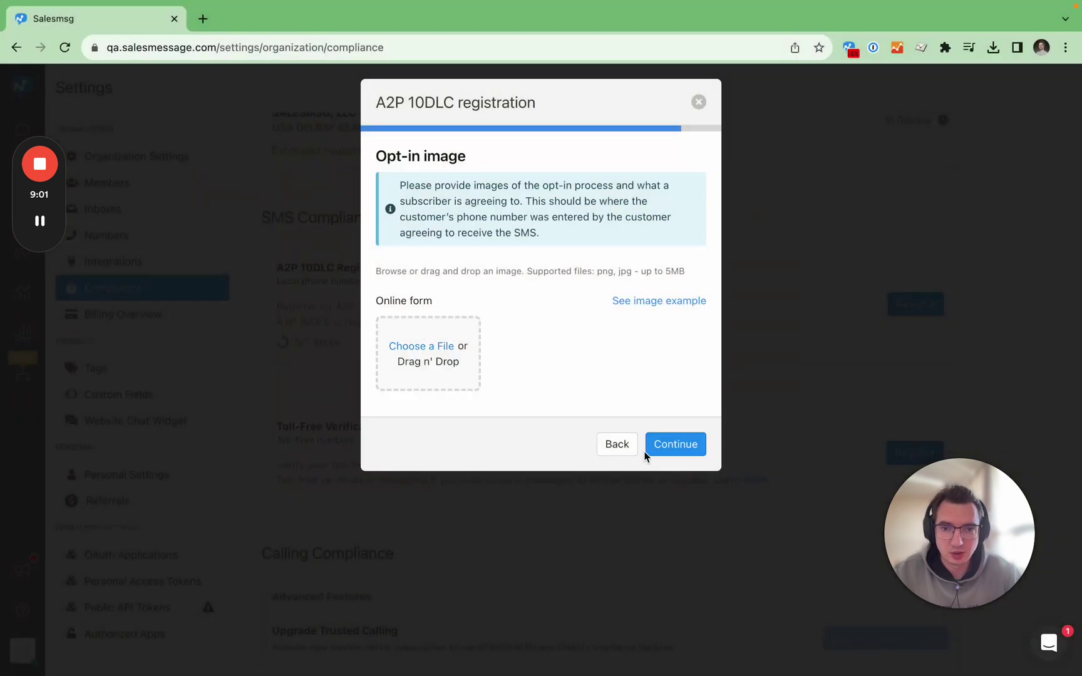
{"action": "mouse_move", "coordinate": [526, 355]}
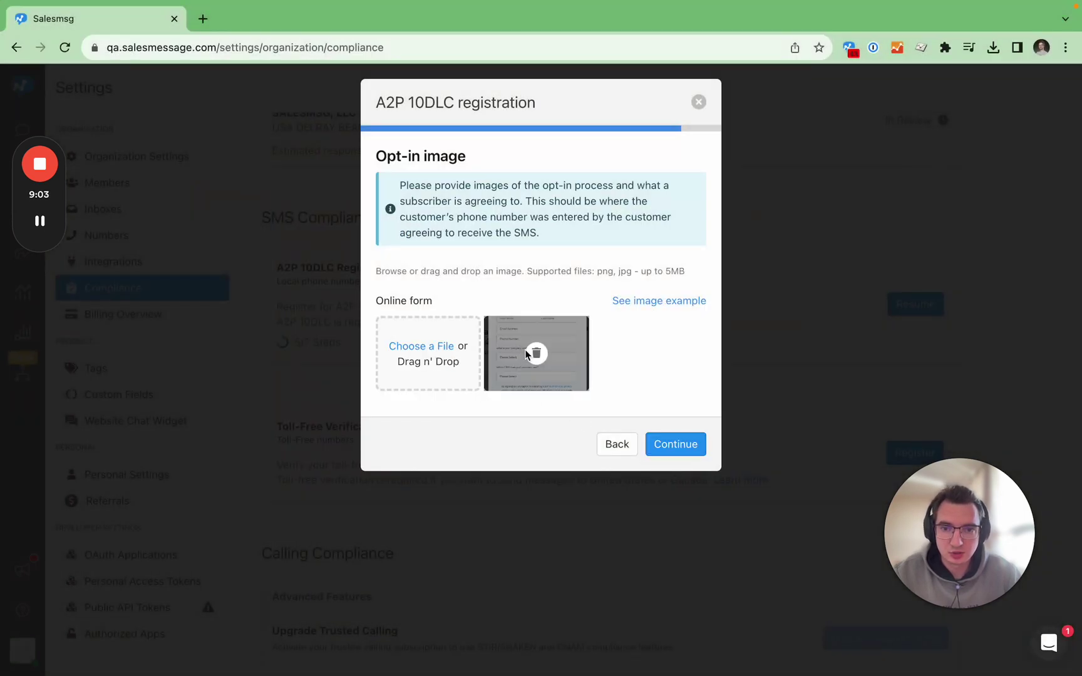
{"action": "left_click", "coordinate": [665, 446]}
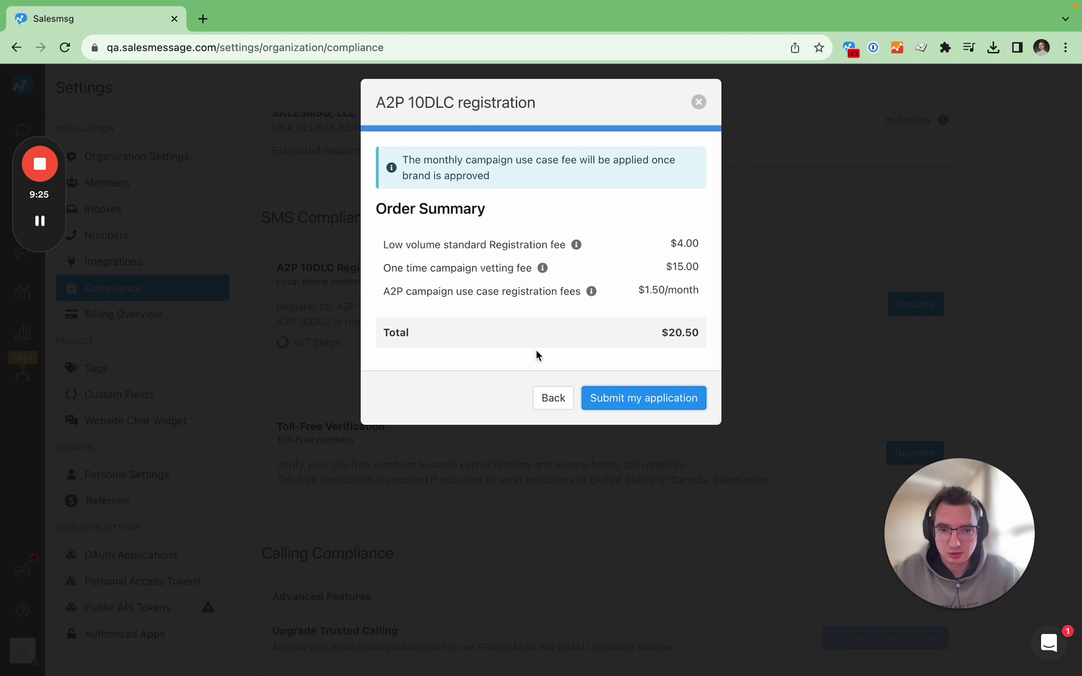
Submit the A2P 10DLC application with the $20.50 total.
{"action": "left_click", "coordinate": [615, 399]}
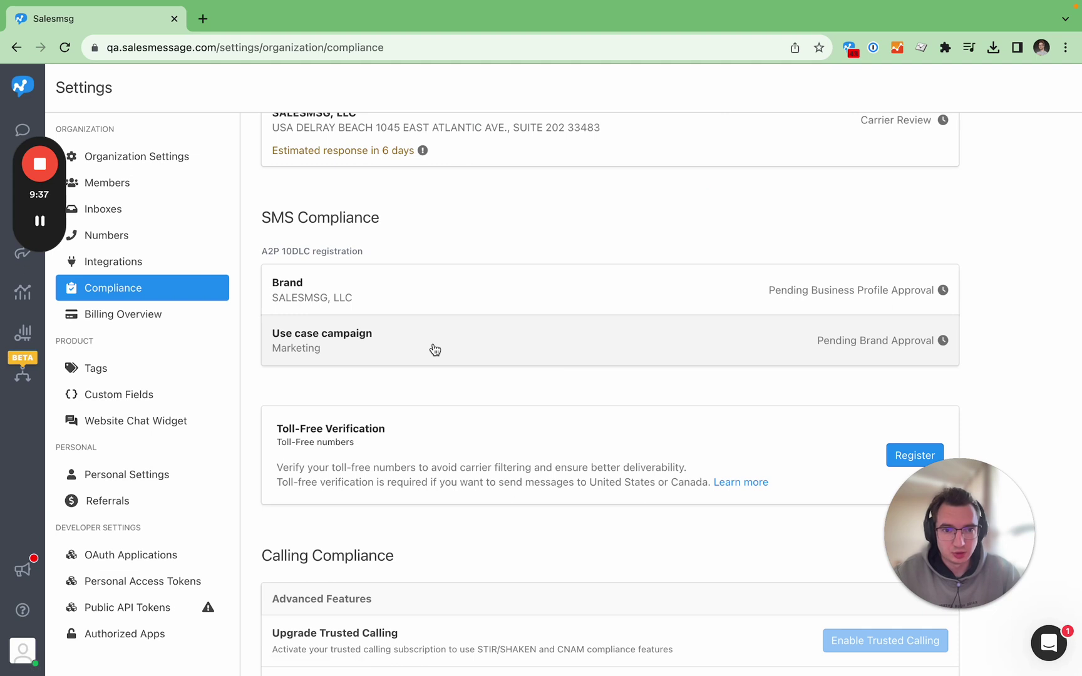
Scroll the Compliance page to review the brand and Marketing campaign pending statuses.
{"action": "scroll", "coordinate": [492, 340], "scroll_direction": "up", "scroll_amount": 2}
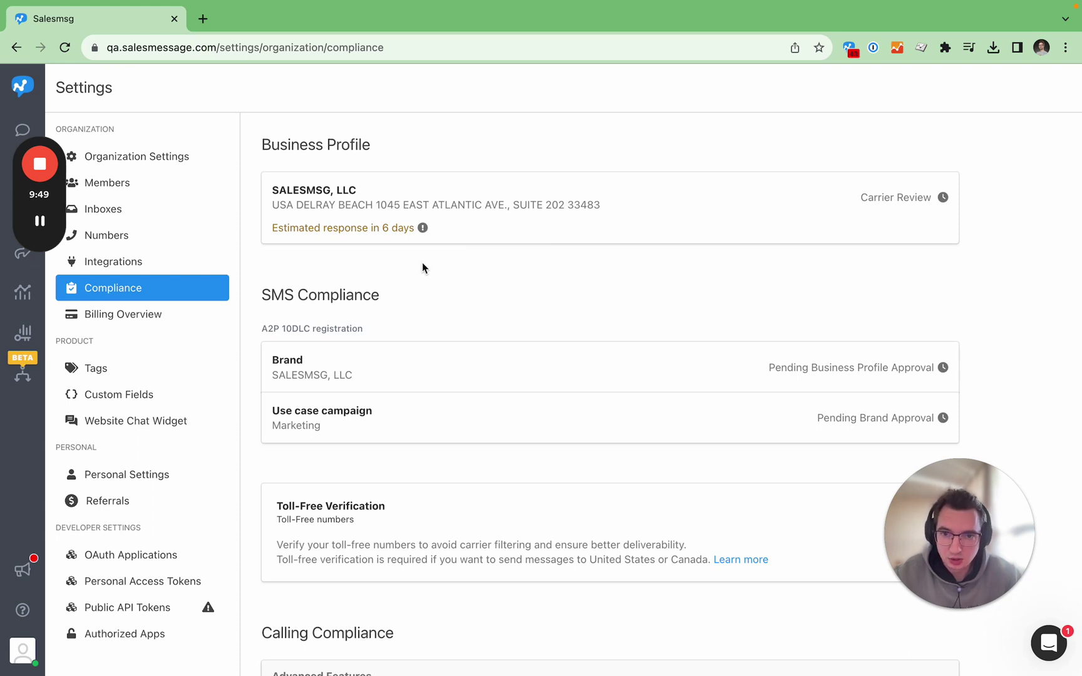
{"action": "scroll", "coordinate": [428, 294], "scroll_direction": "down", "scroll_amount": 1}
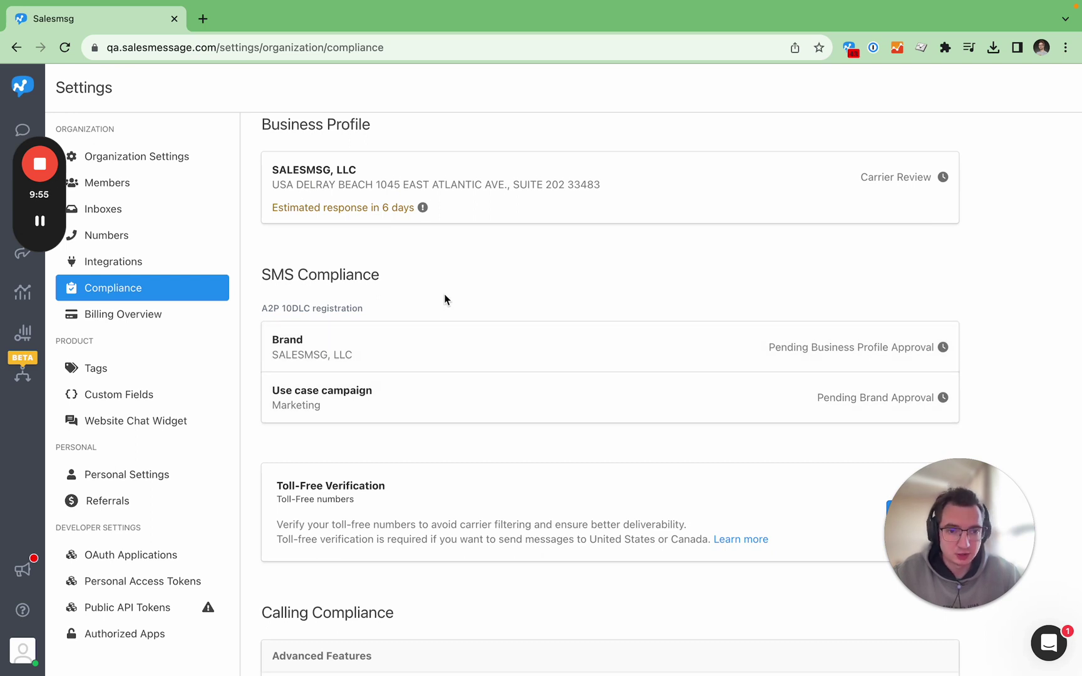
{"action": "scroll", "coordinate": [465, 295], "scroll_direction": "up", "scroll_amount": 1}
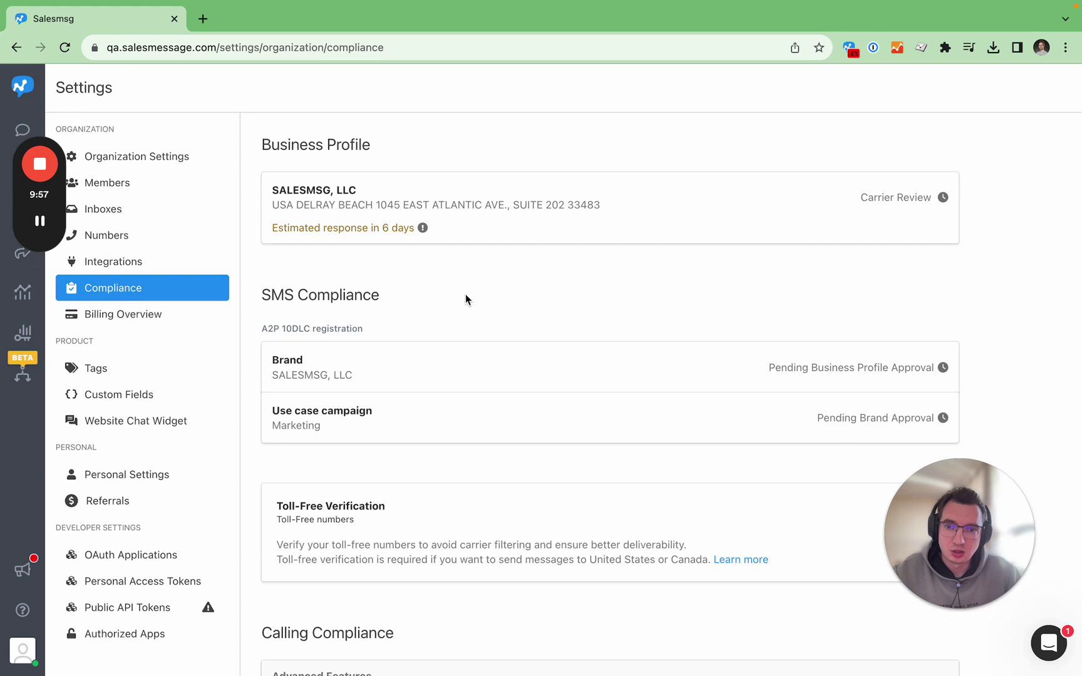